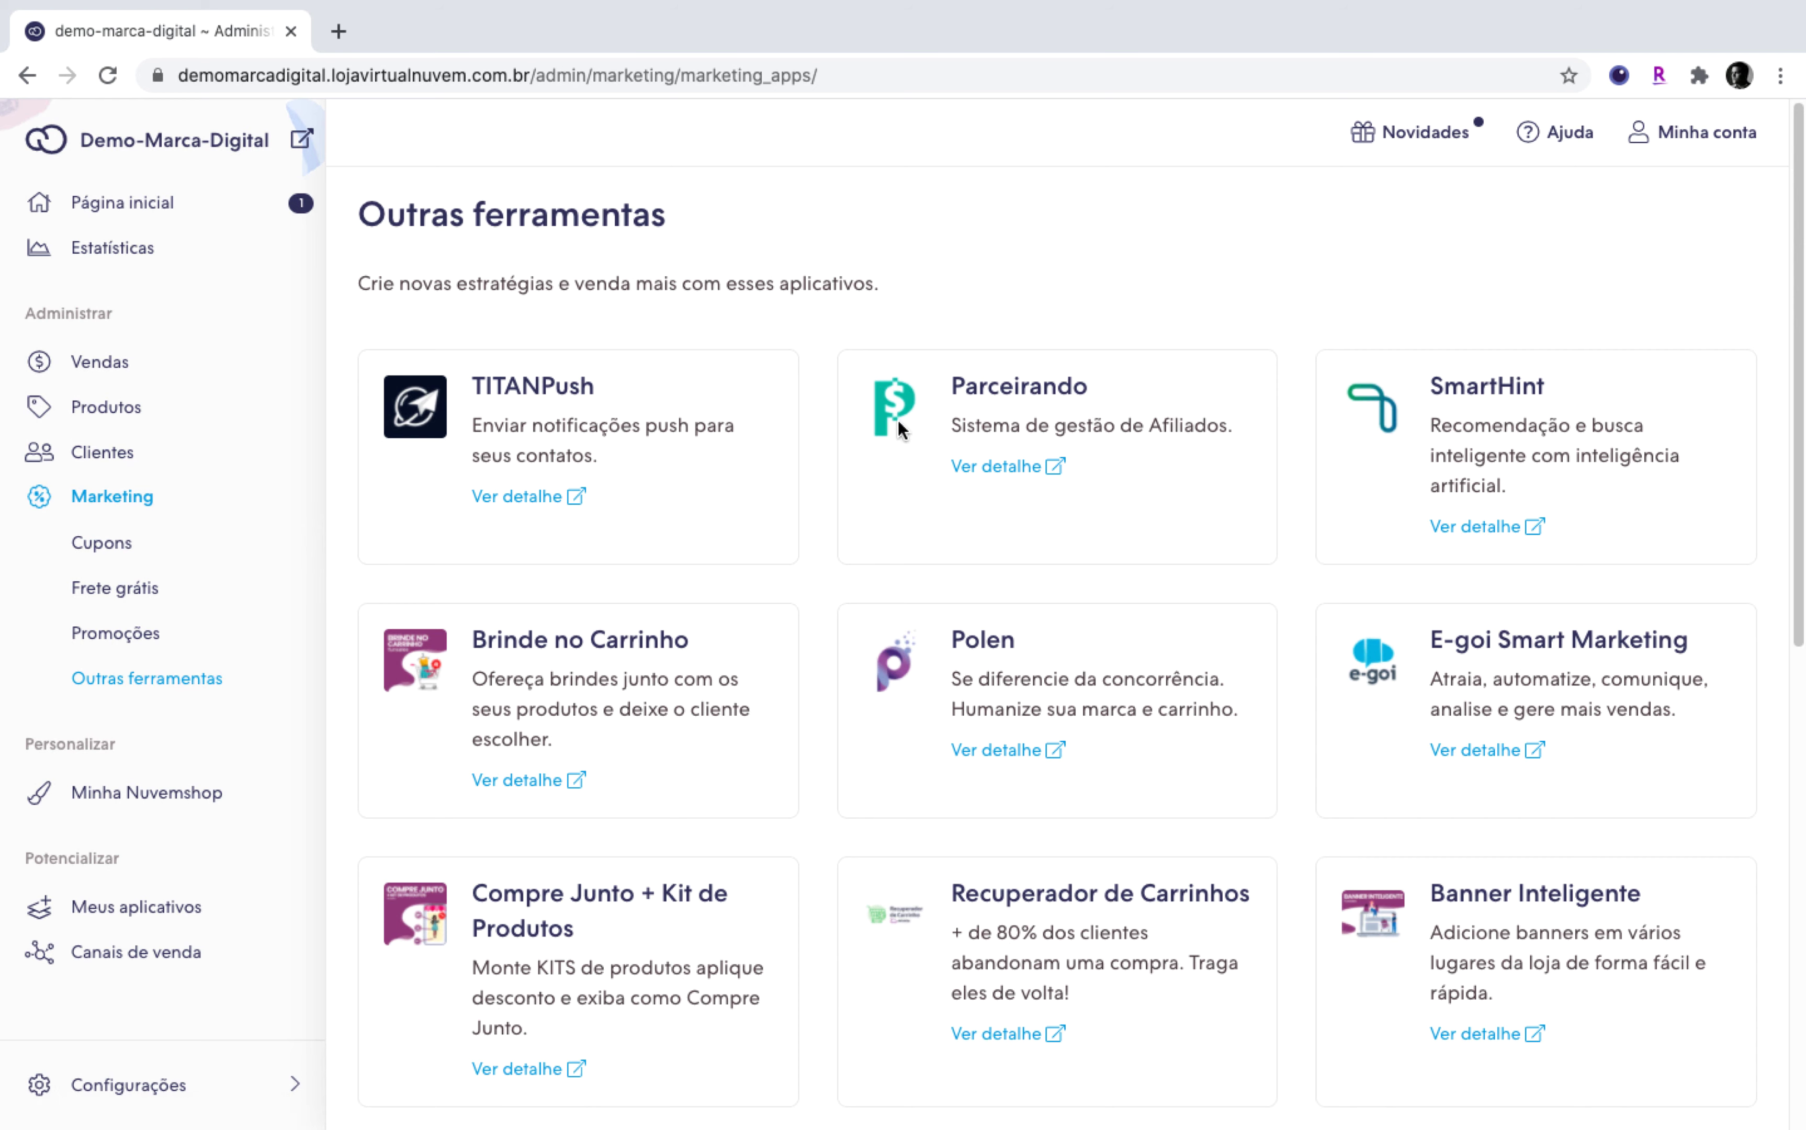
Step: Open the Cupons list and the Frete grátis conditions under Marketing, and open the online storefront
left_click(117, 506)
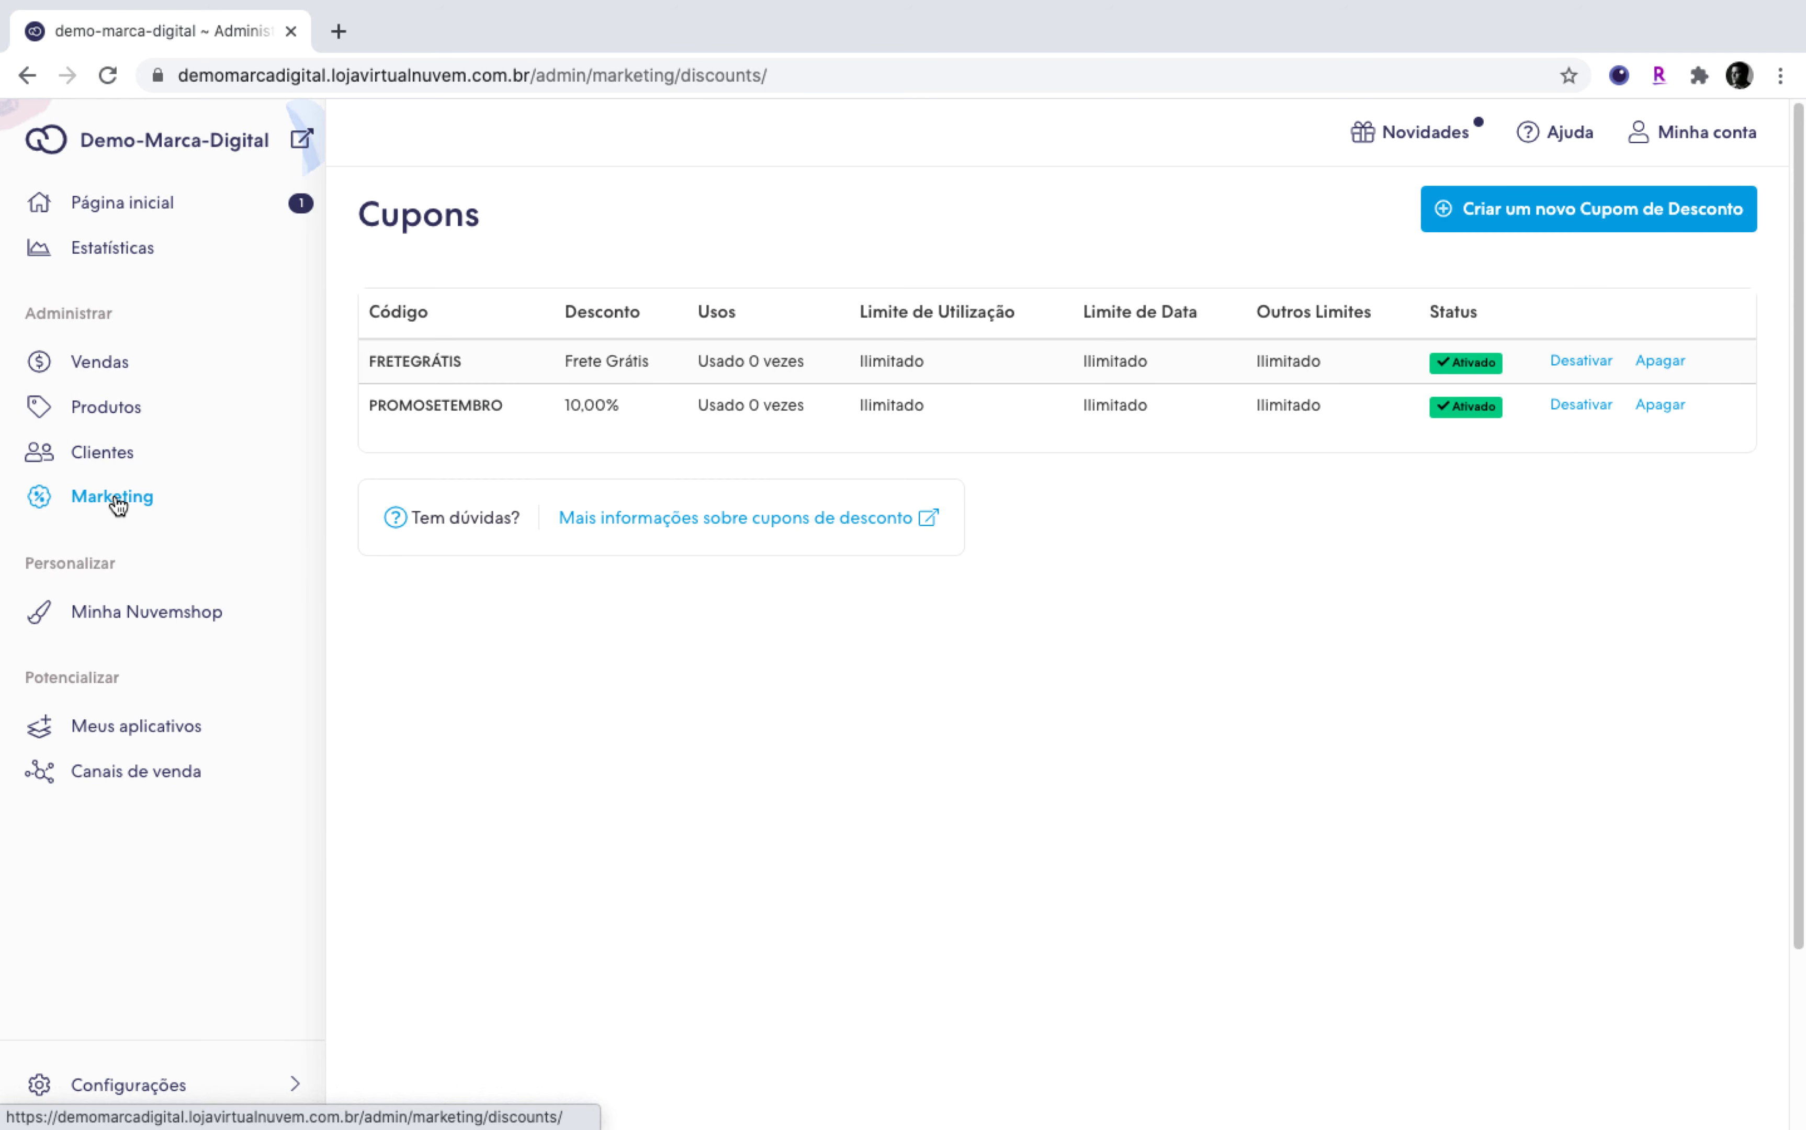
left_click(103, 590)
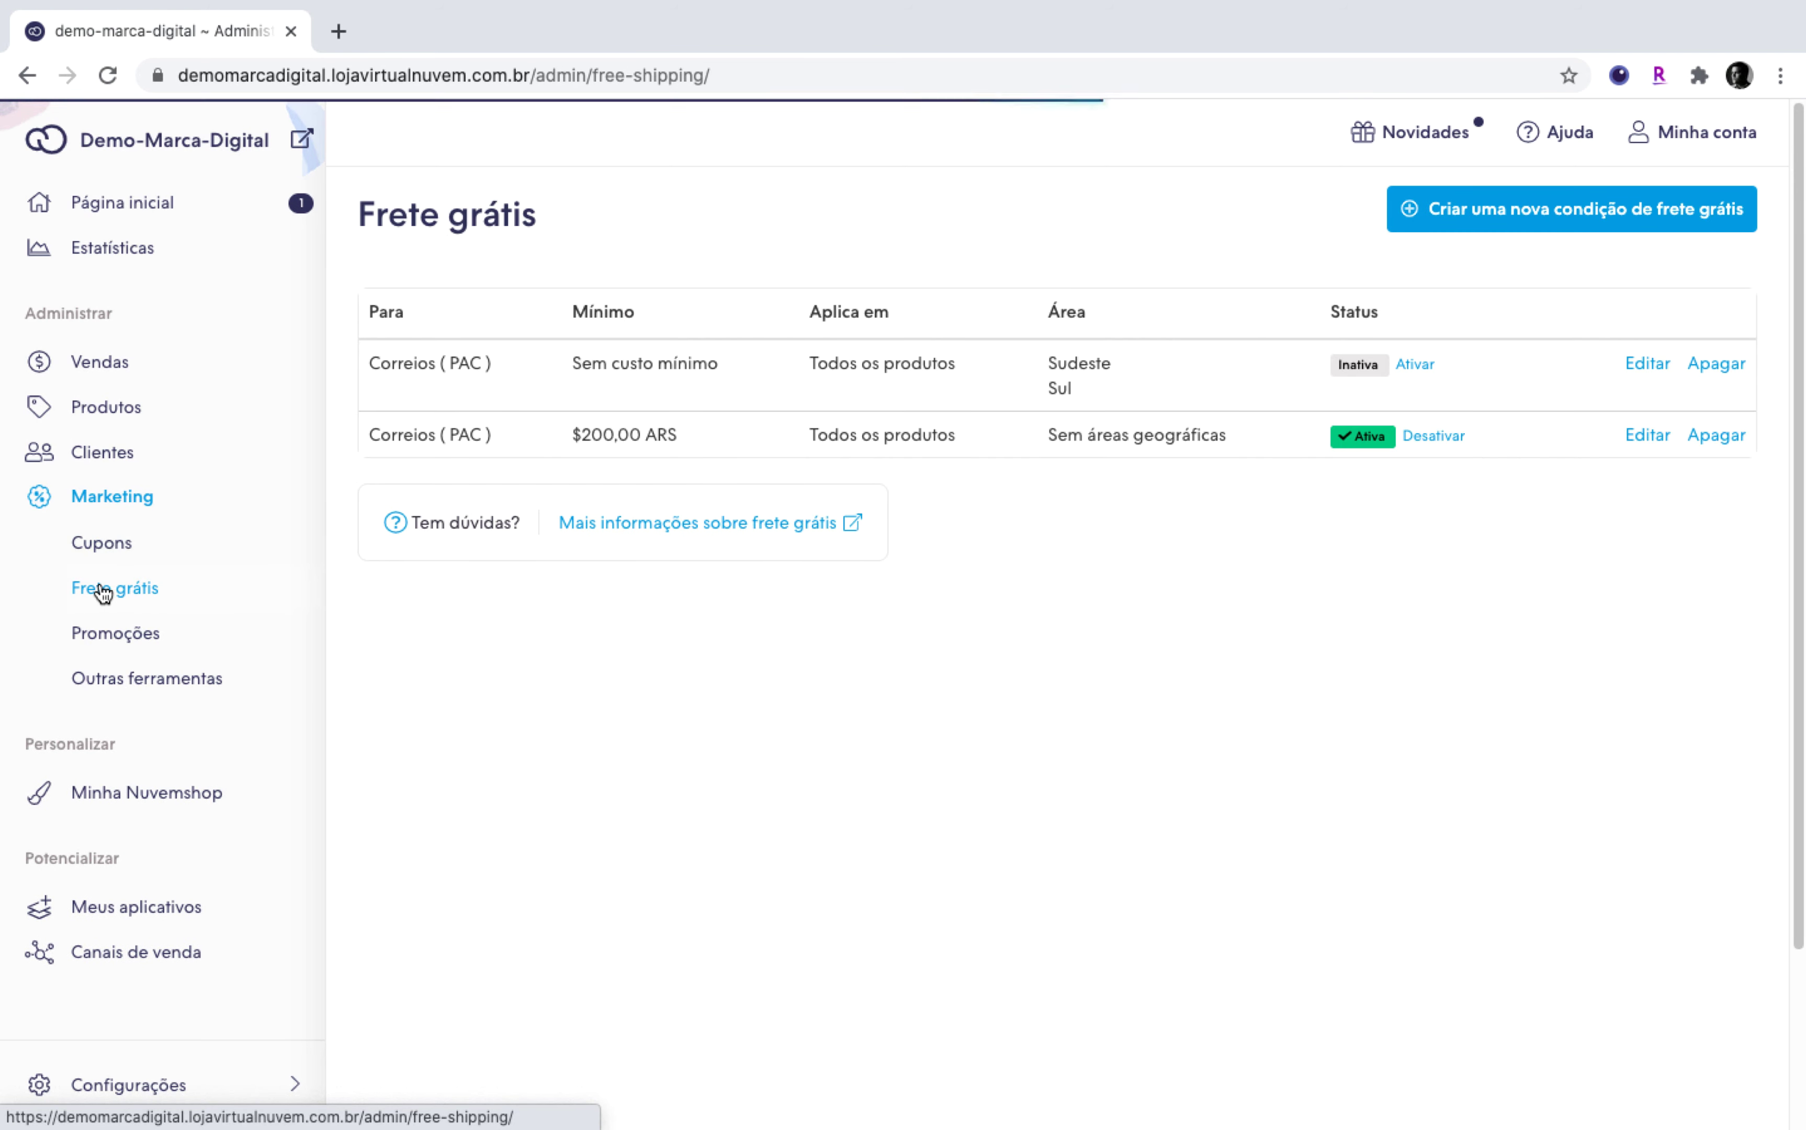
left_click(302, 140)
Step: Add one Capa almofada linho natural in azul claro from Destaques to the cart and open the cart
scroll(895, 598, "down", 10)
left_click(799, 981)
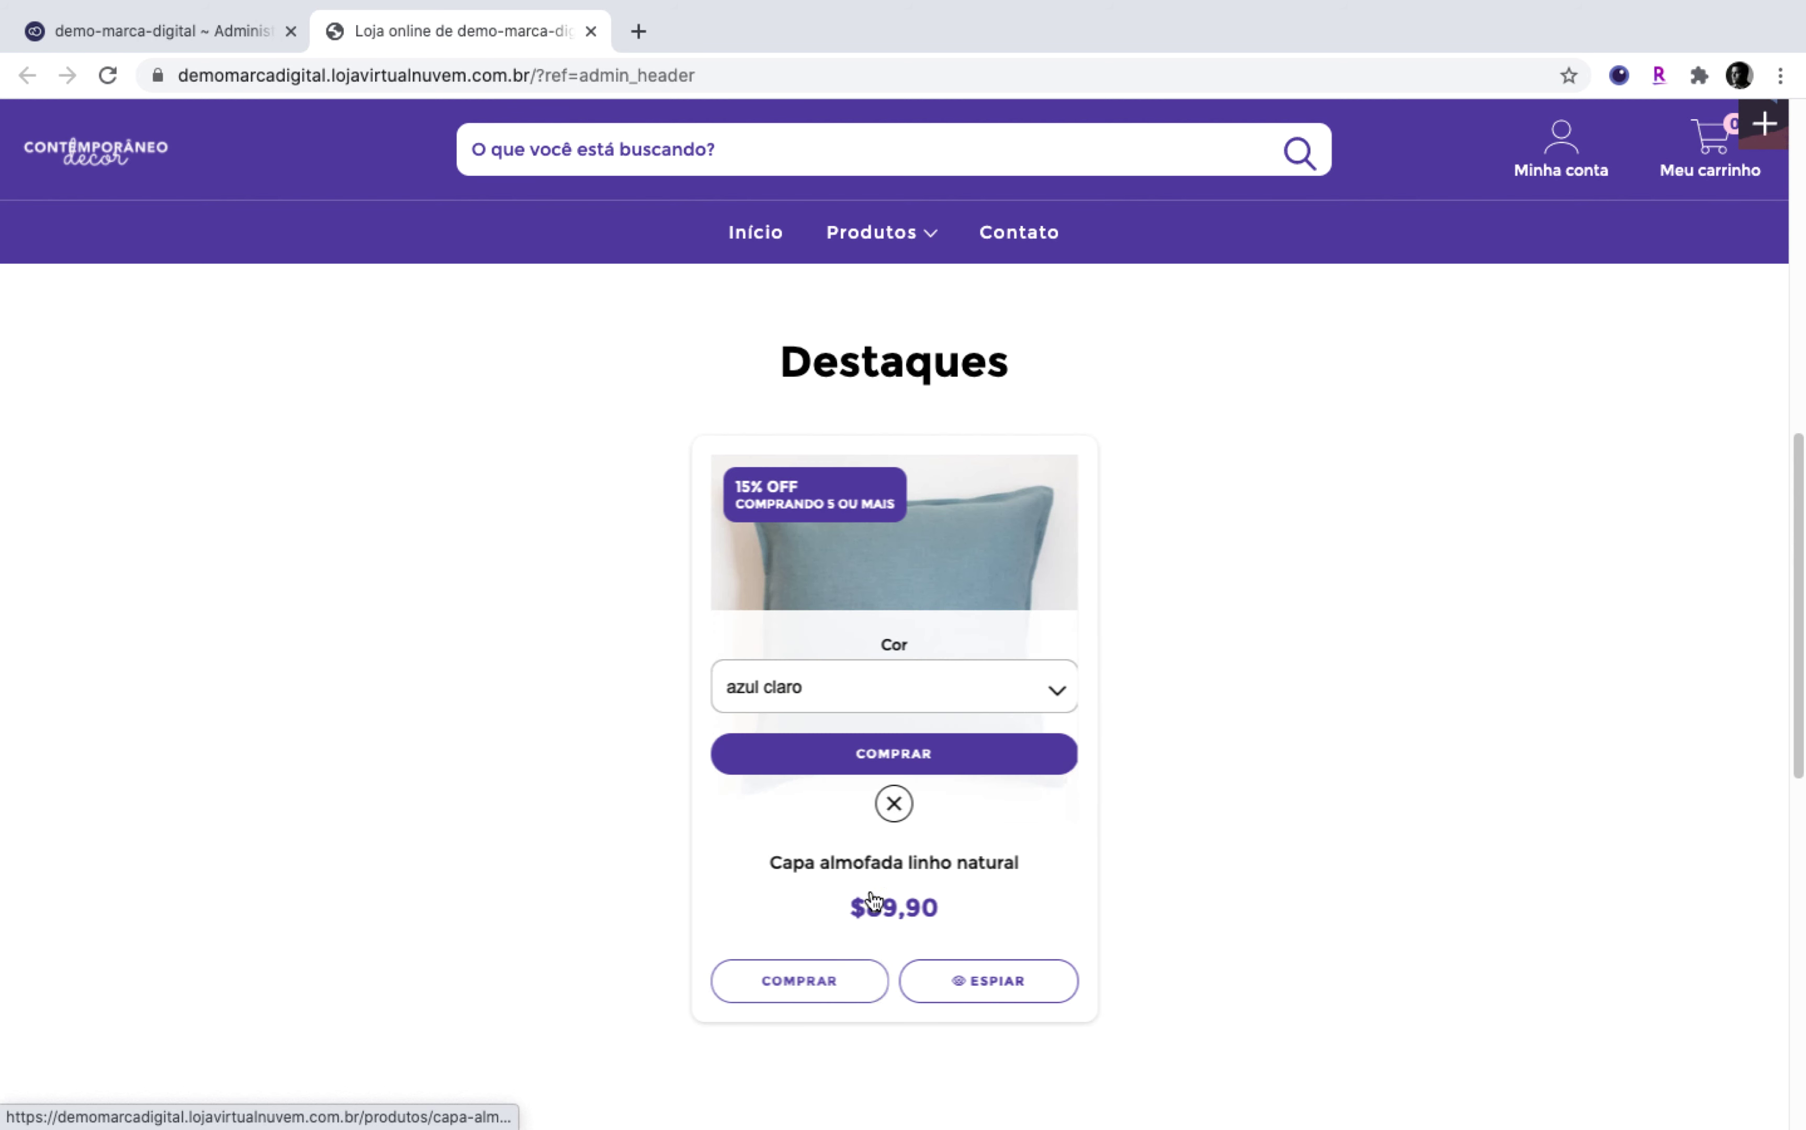
left_click(879, 697)
left_click(875, 690)
left_click(901, 697)
left_click(903, 698)
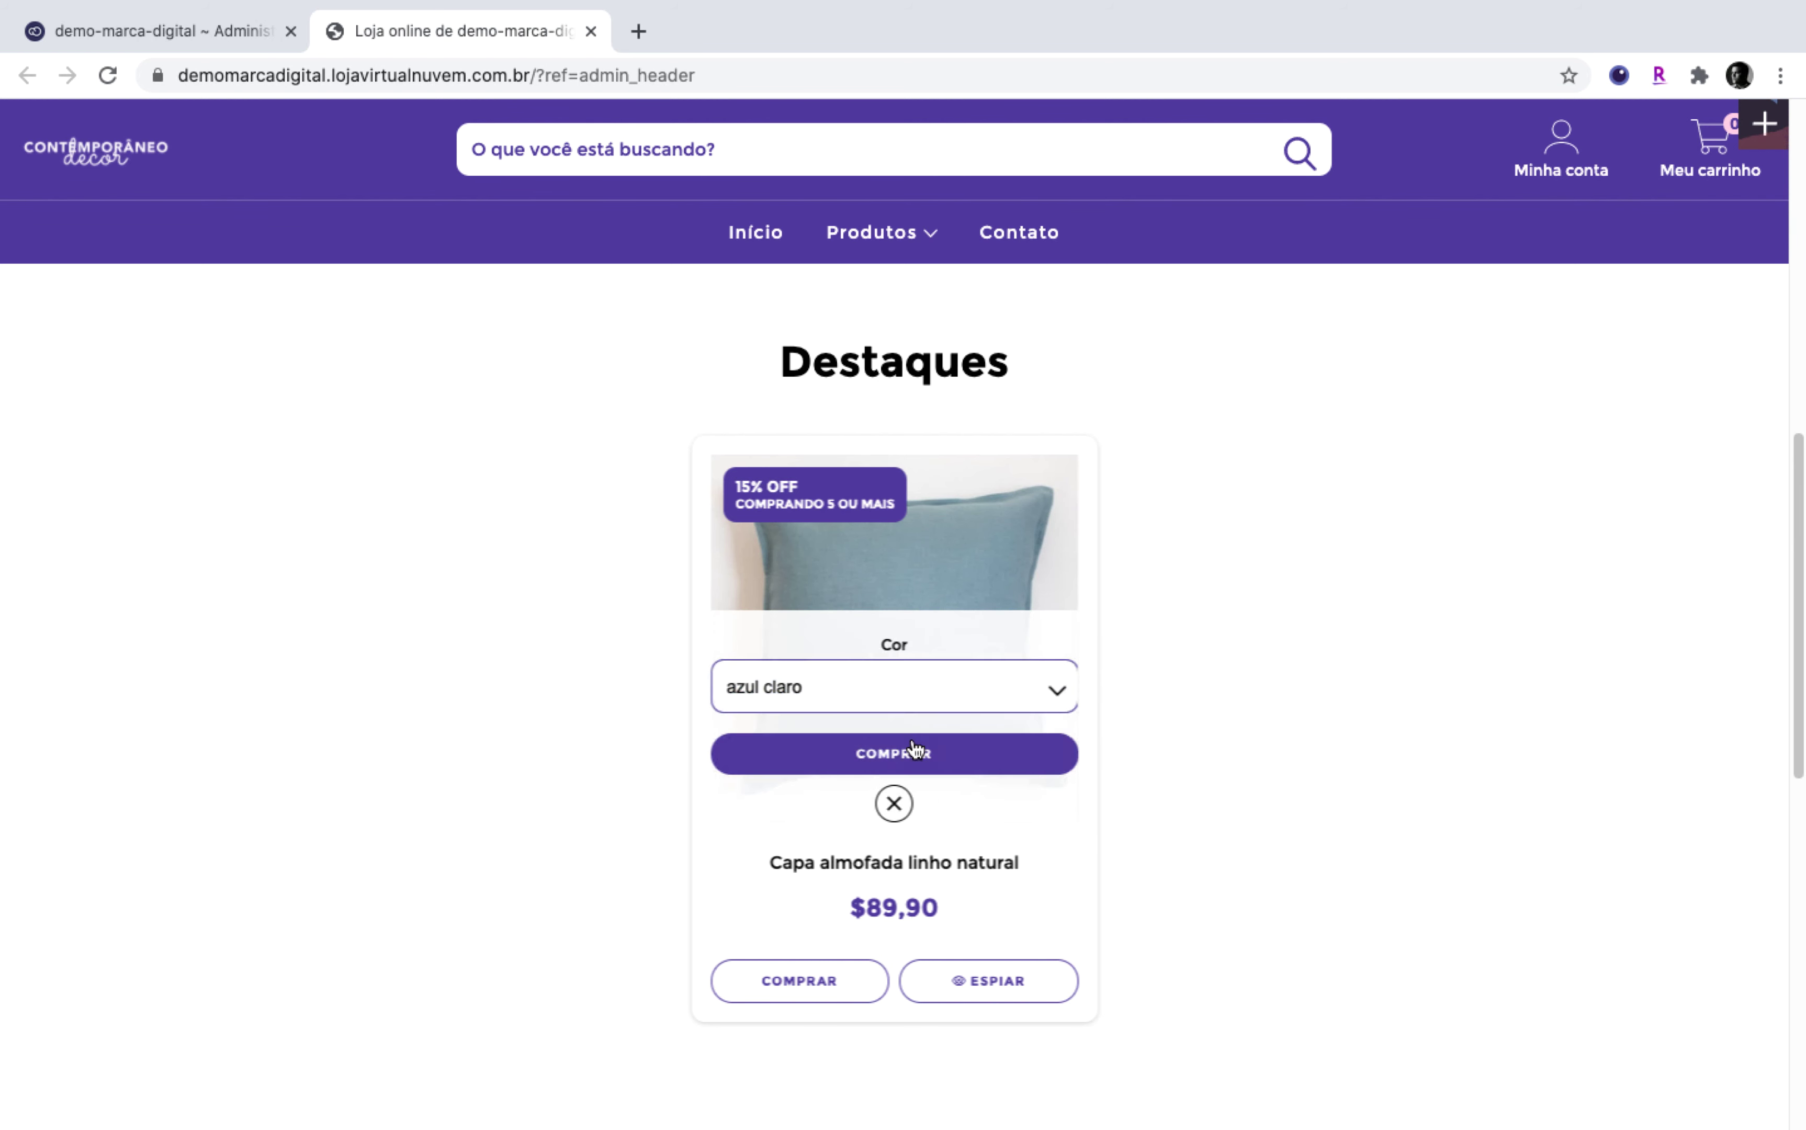
left_click(909, 744)
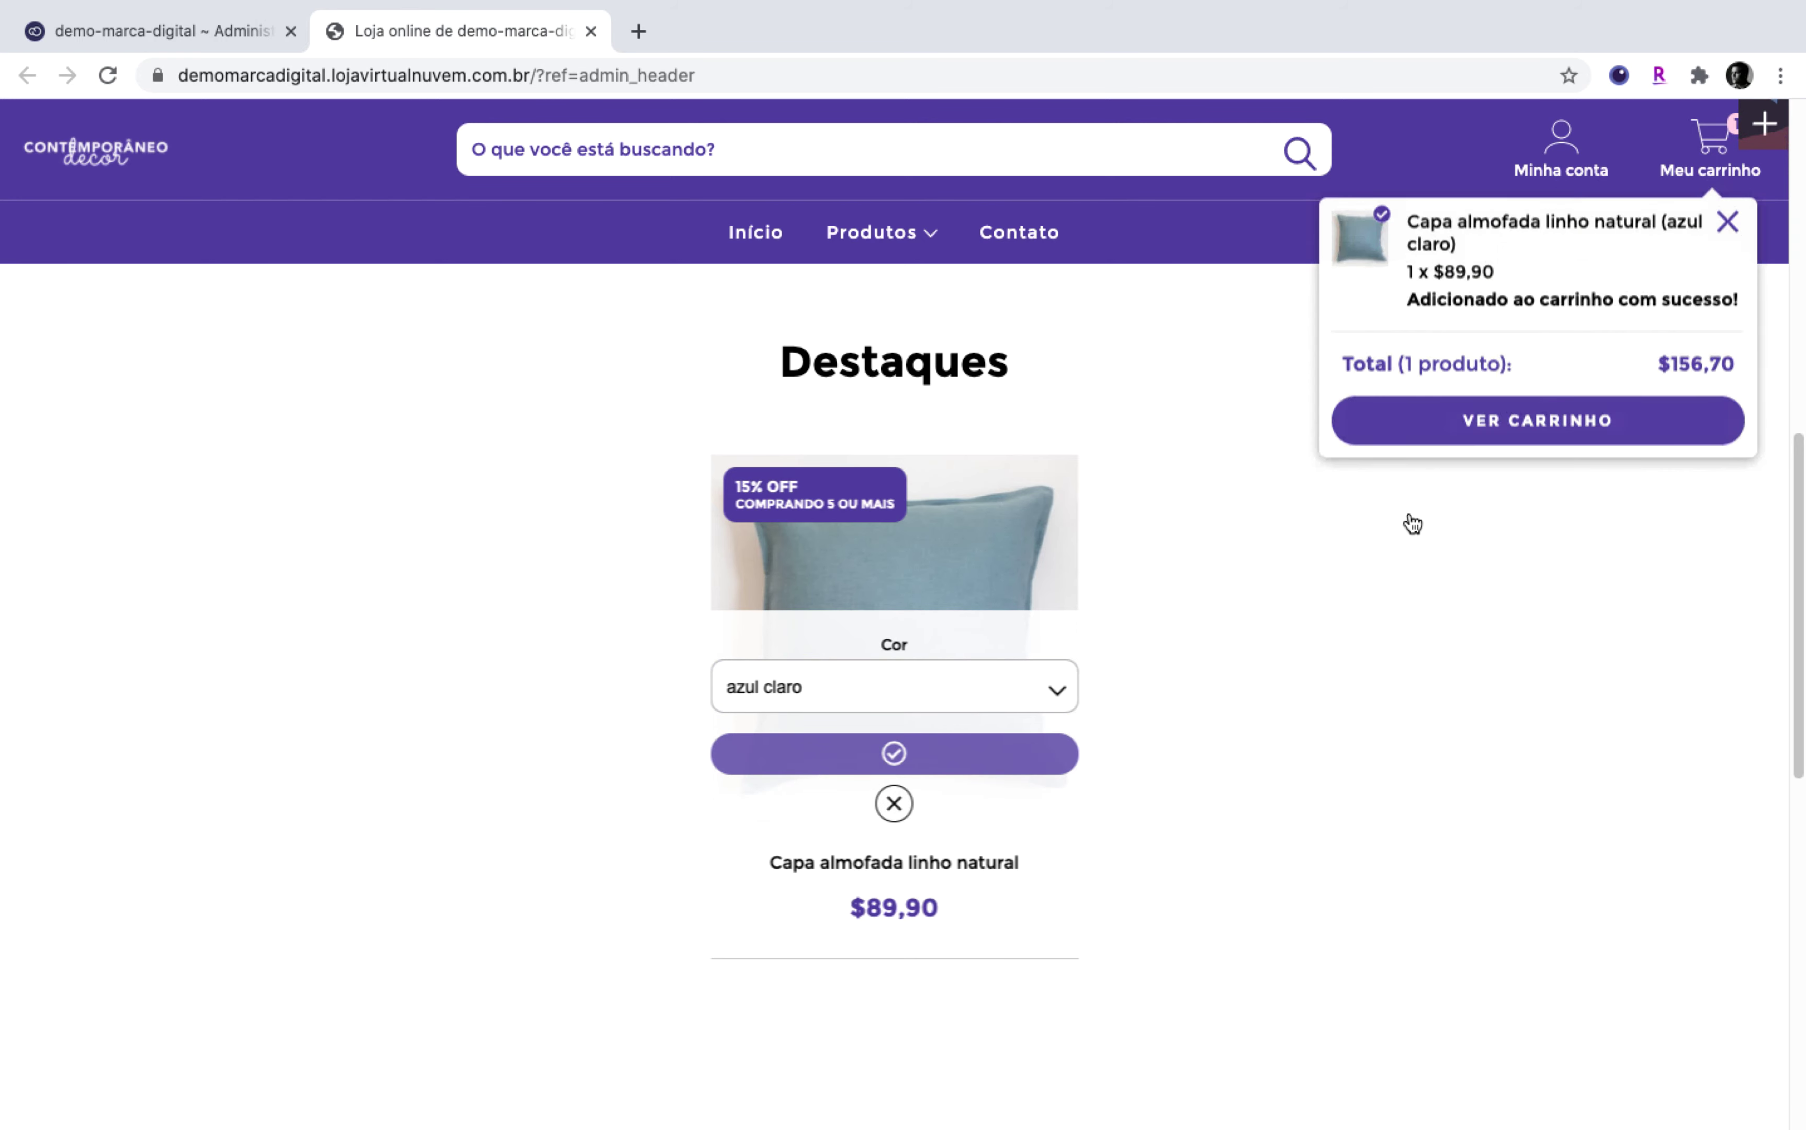
left_click(1529, 424)
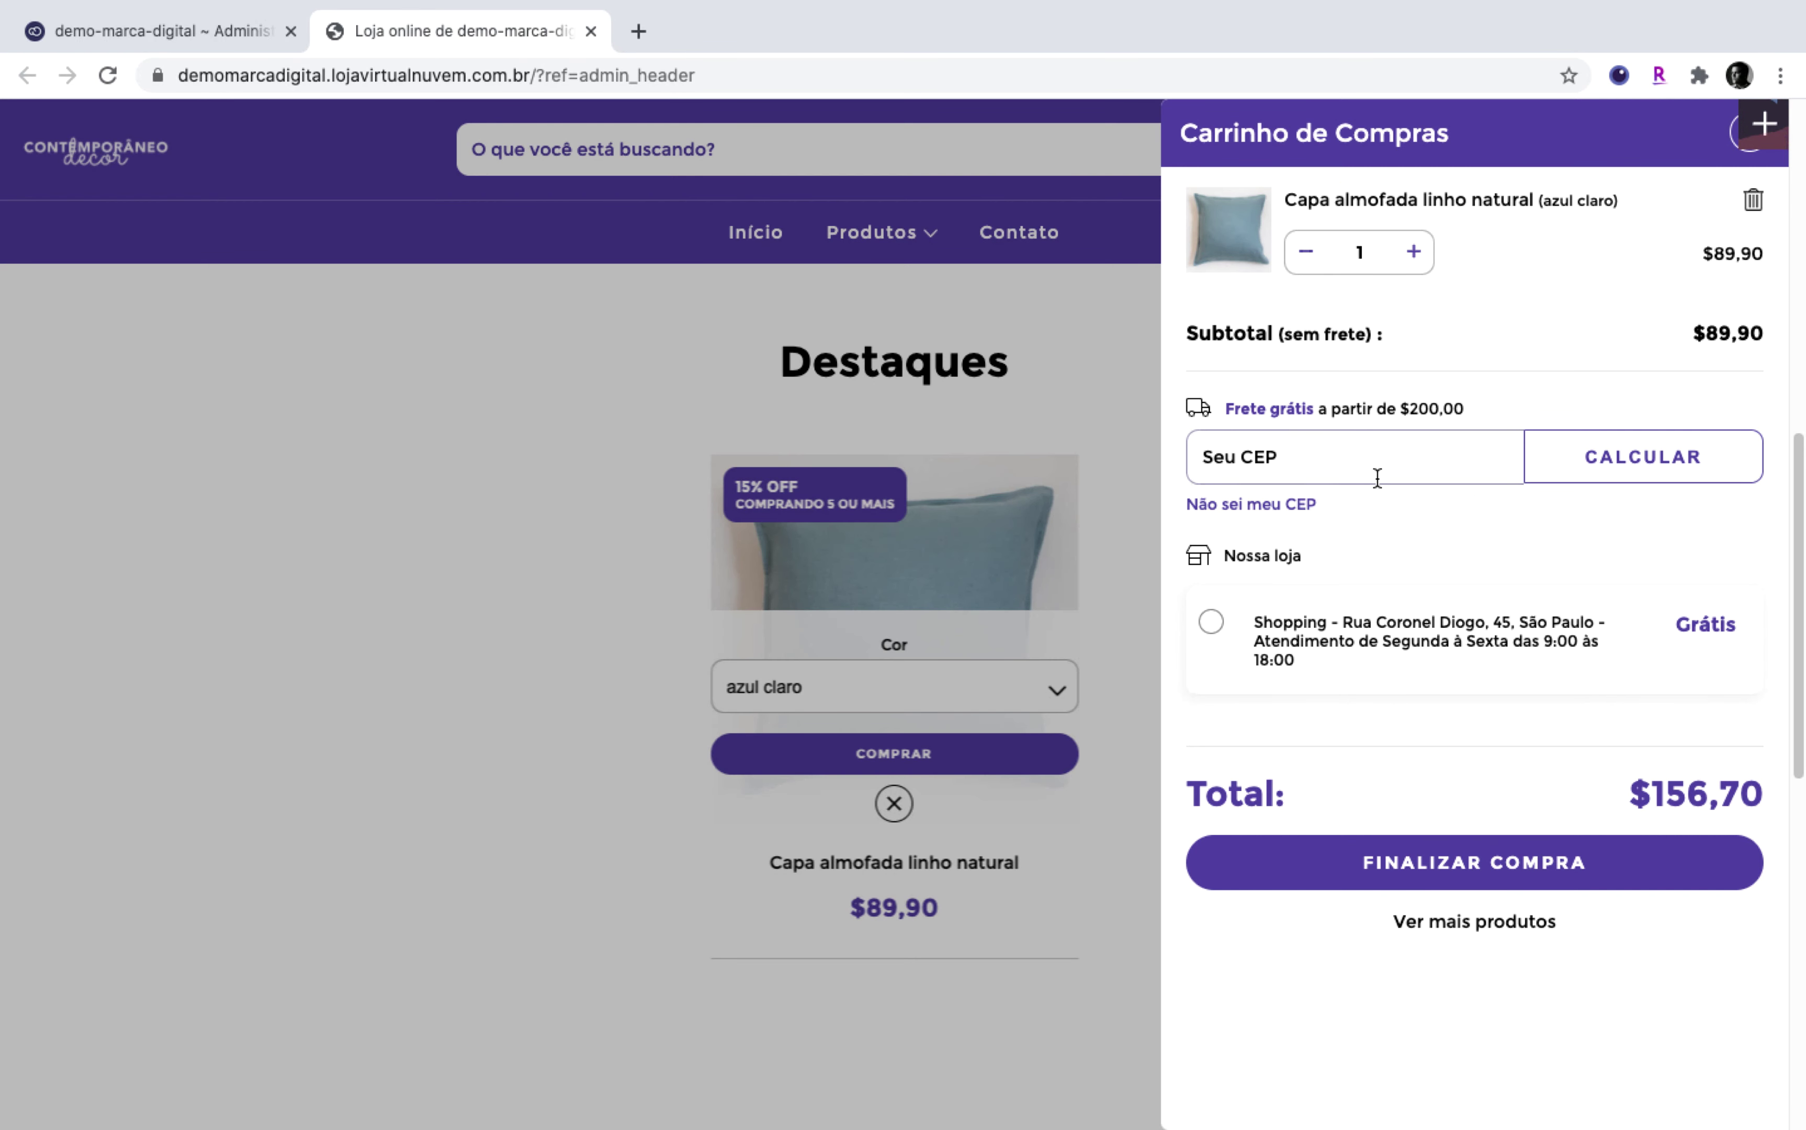
Step: Choose the free store pickup option under Nossa loja in the cart
left_click(1343, 451)
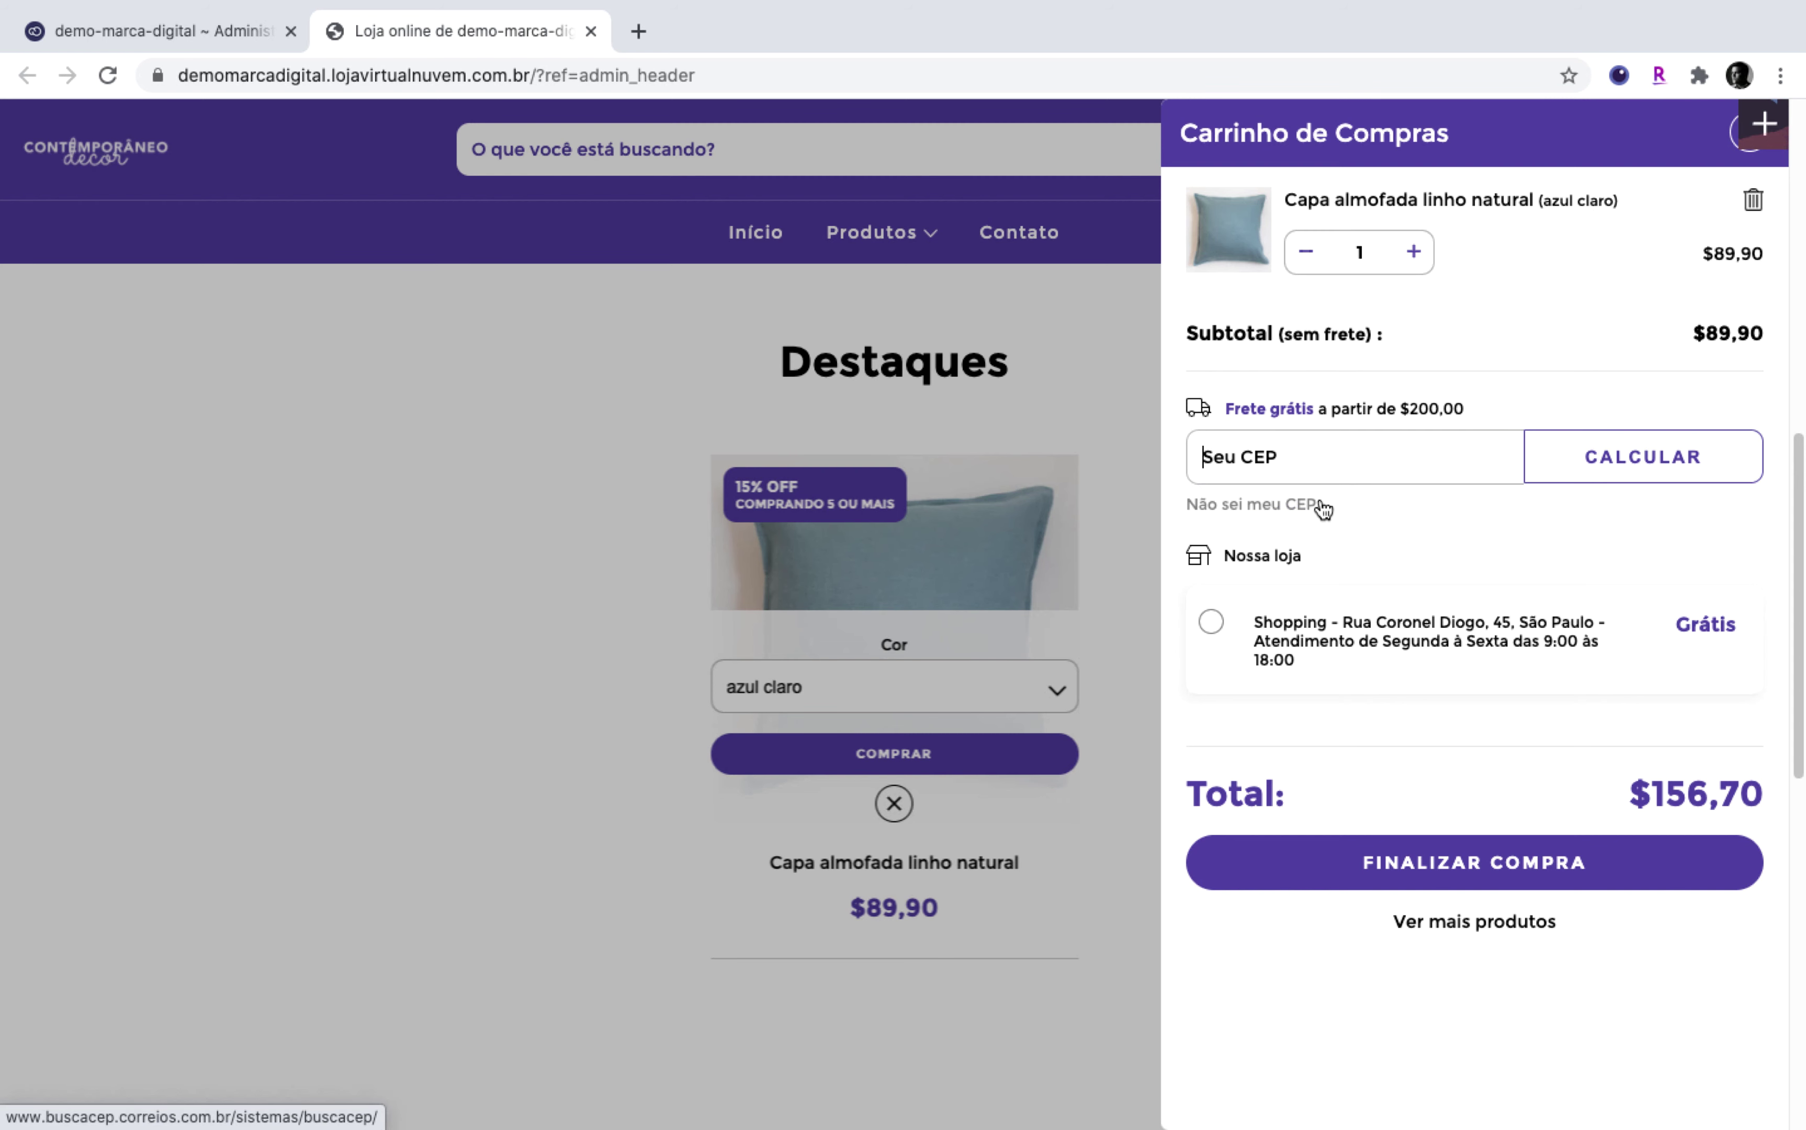
left_click(1213, 622)
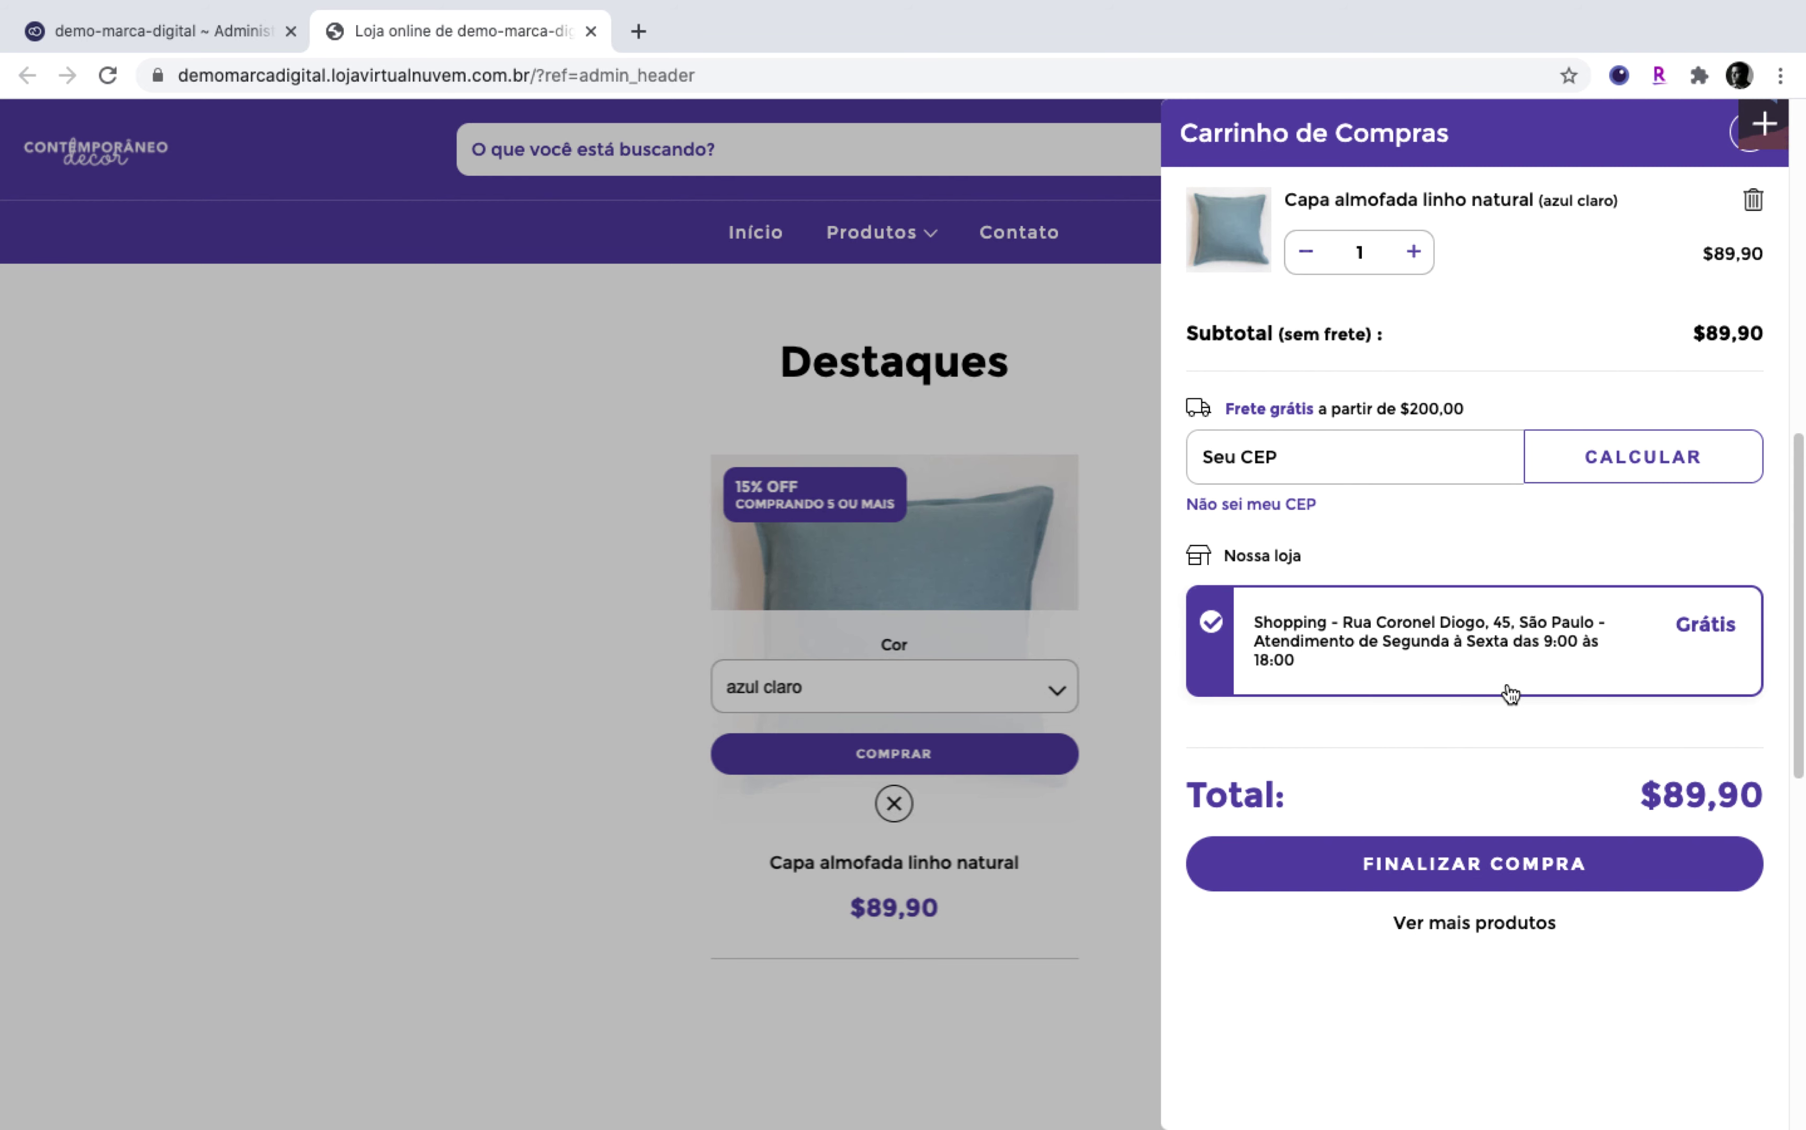
scroll(1501, 419, "up", 2)
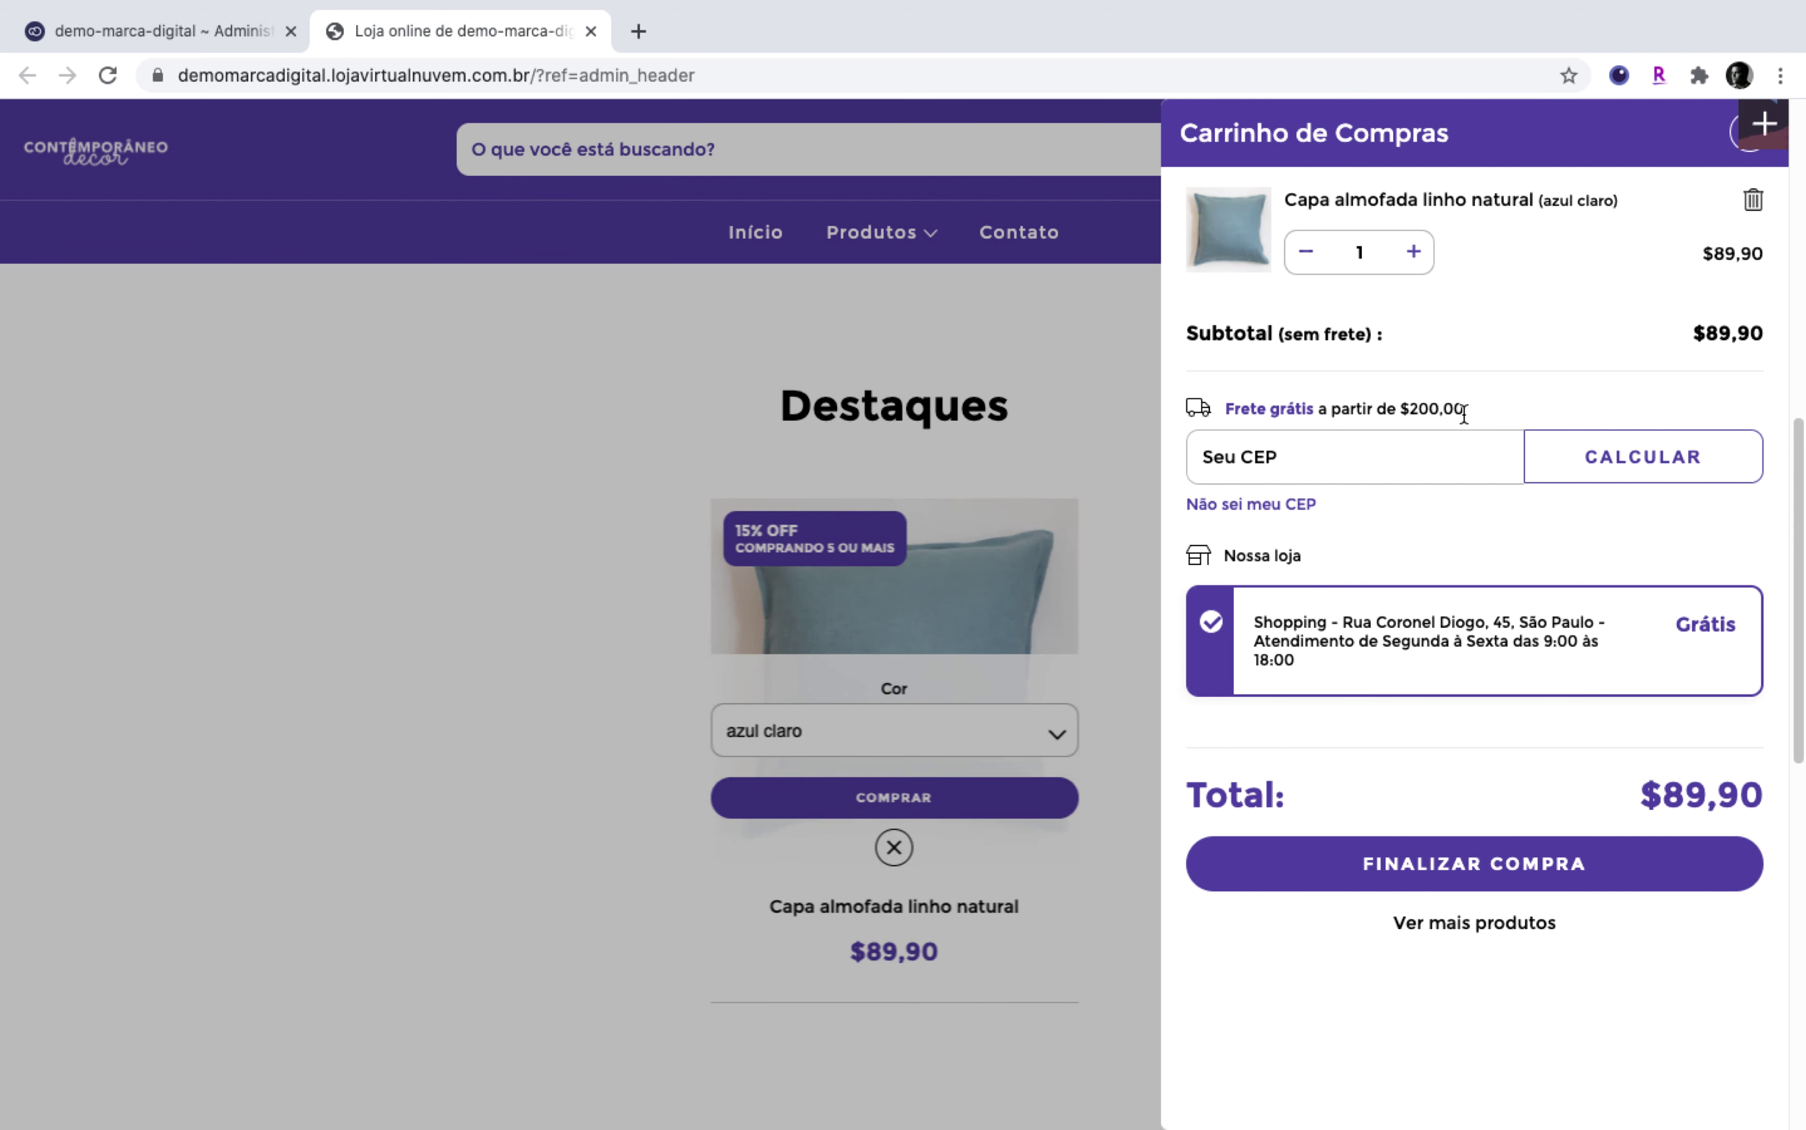
scroll(1647, 367, "up", 1)
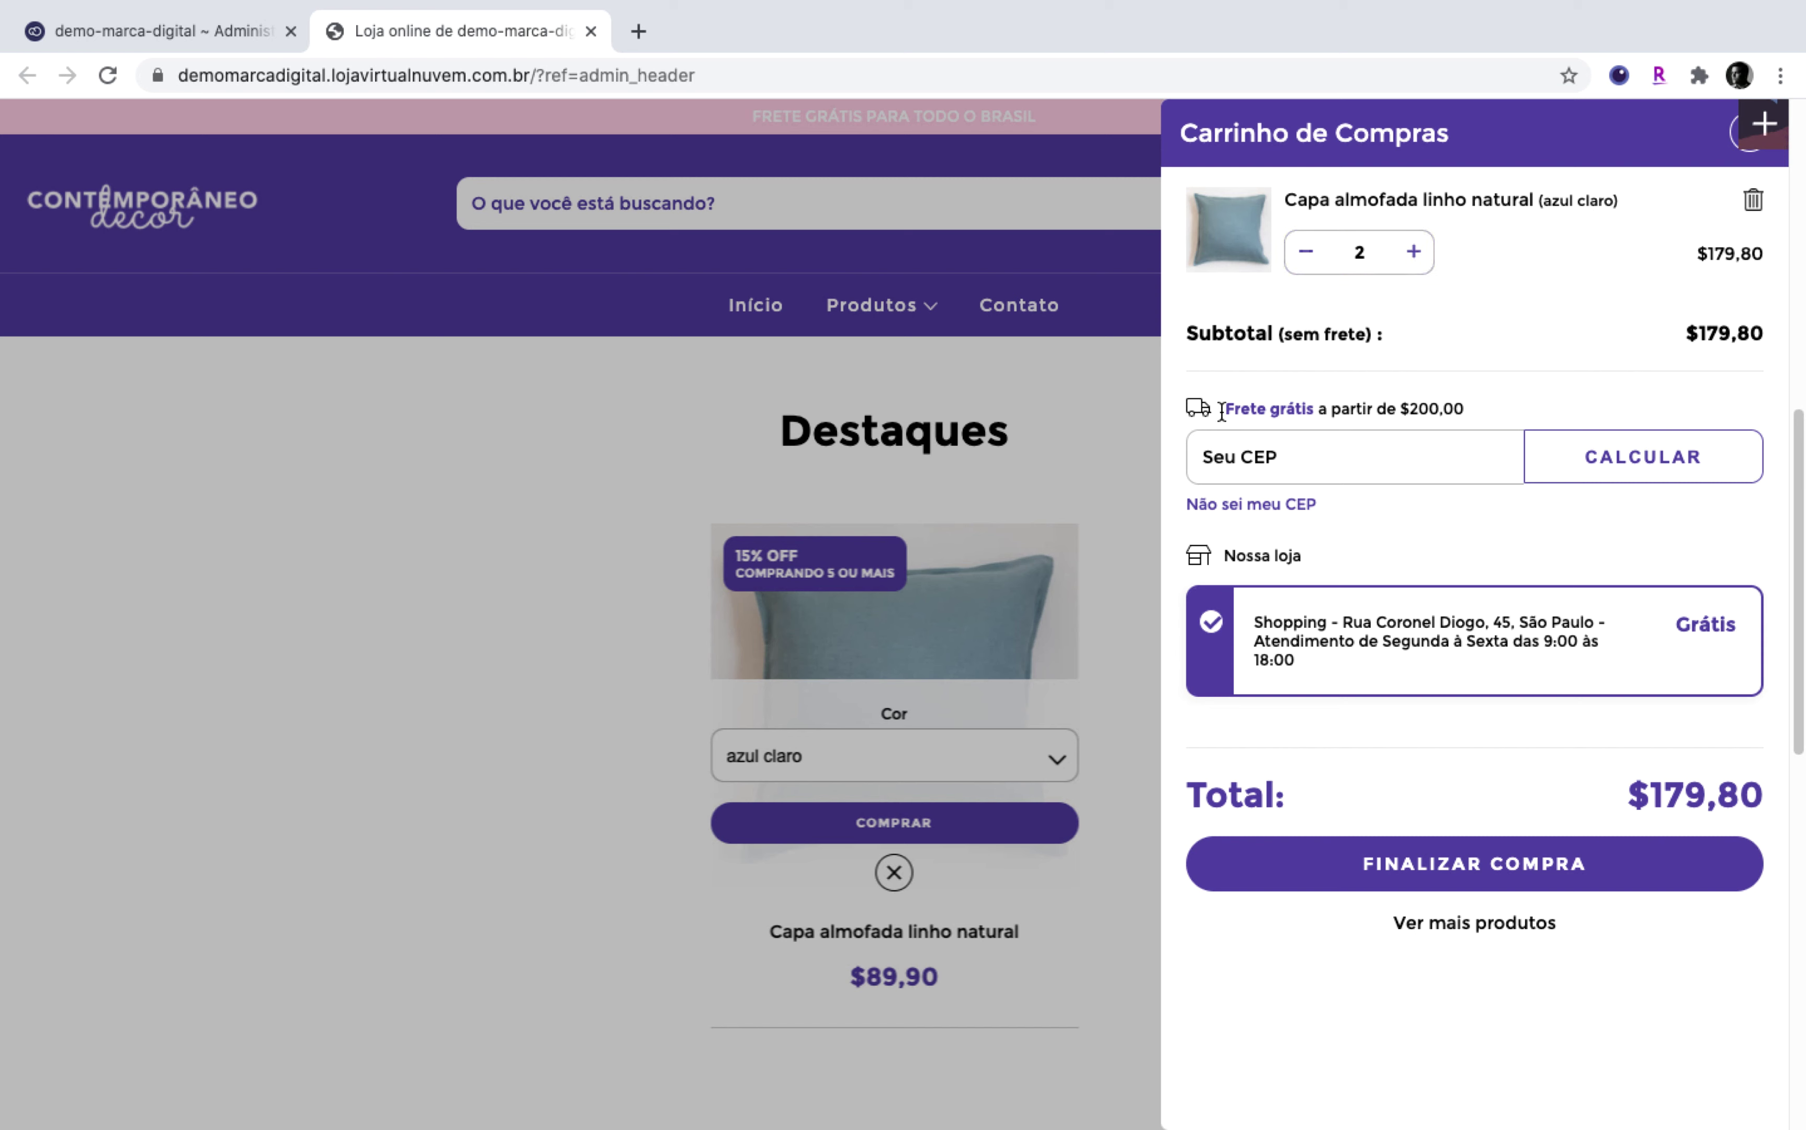
Step: Highlight the free-shipping minimum in the cart and raise the pillow cover's quantity to 3
left_click_drag(1223, 409, 1492, 420)
left_click(1488, 371)
left_click(1417, 257)
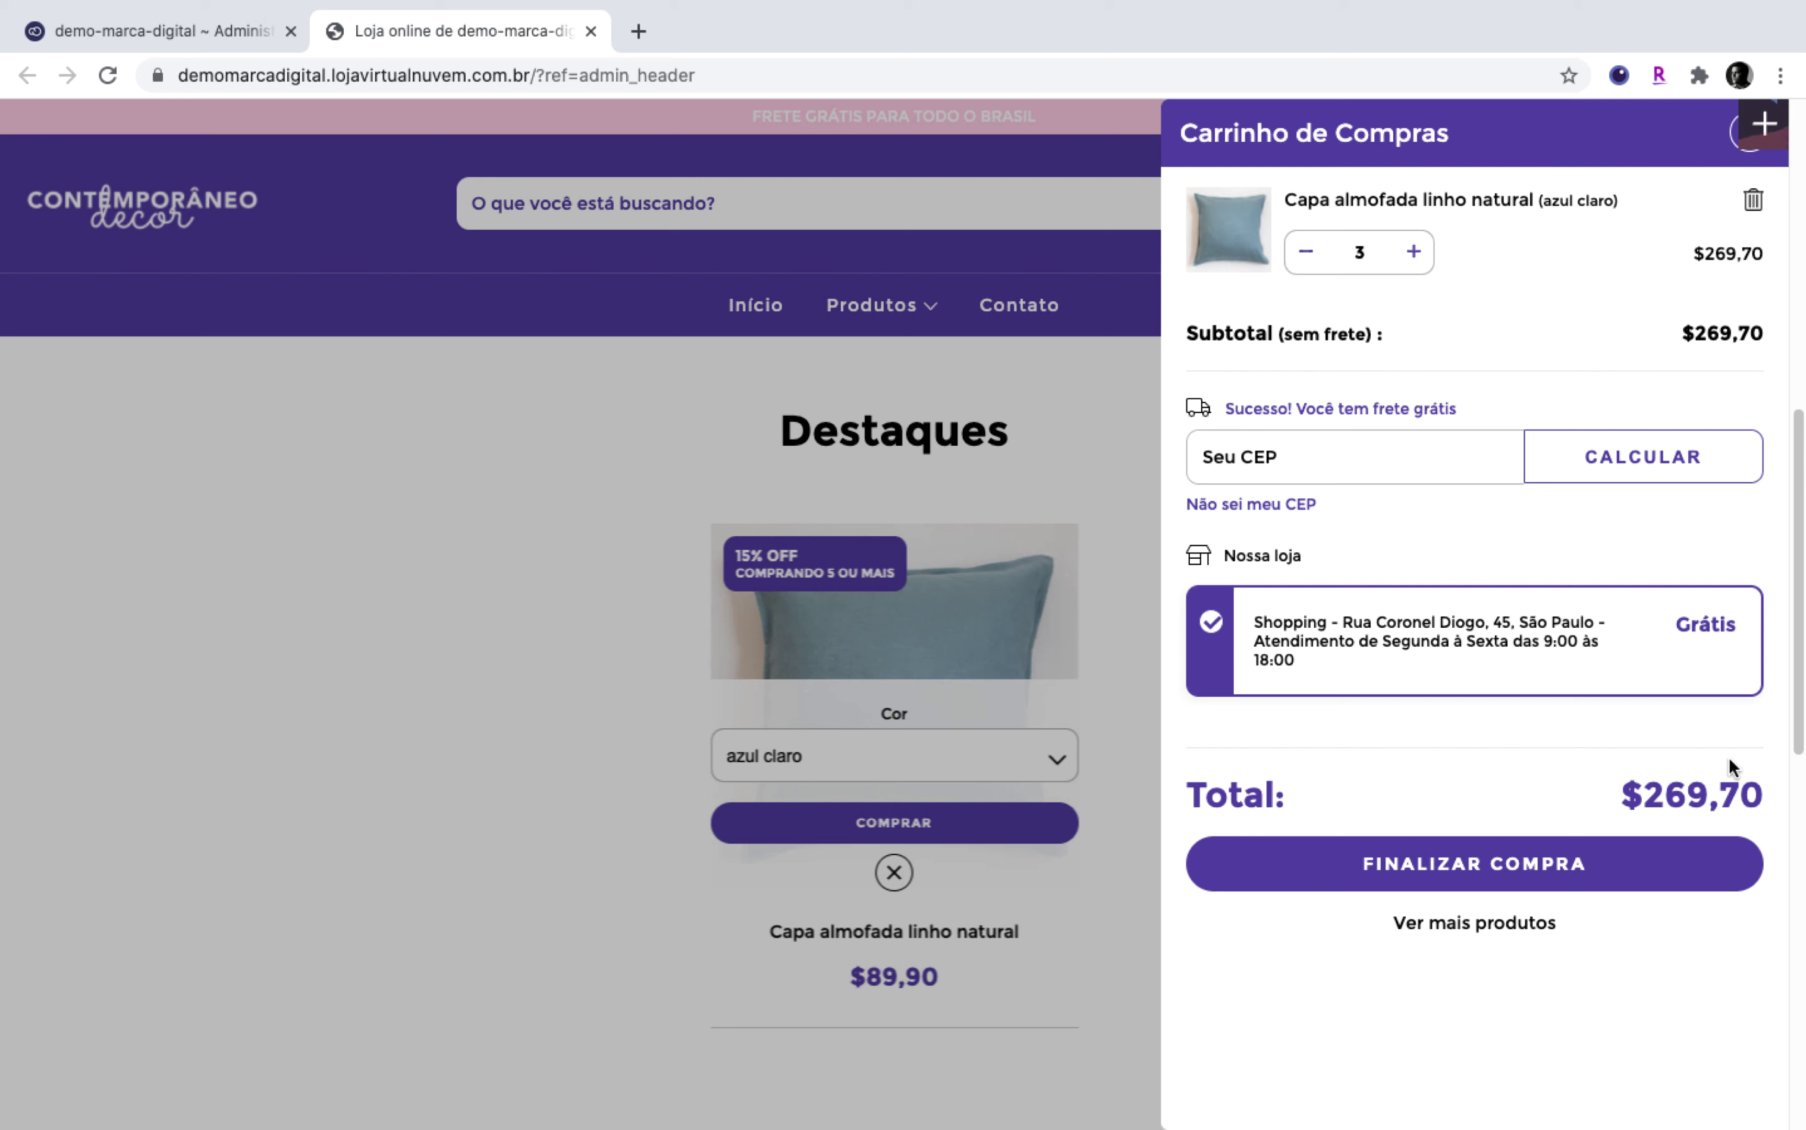
Step: Enter the delivery postal code (CEP) in the cart and calculate the shipping options
left_click(1282, 457)
type("51020900")
left_click(1603, 462)
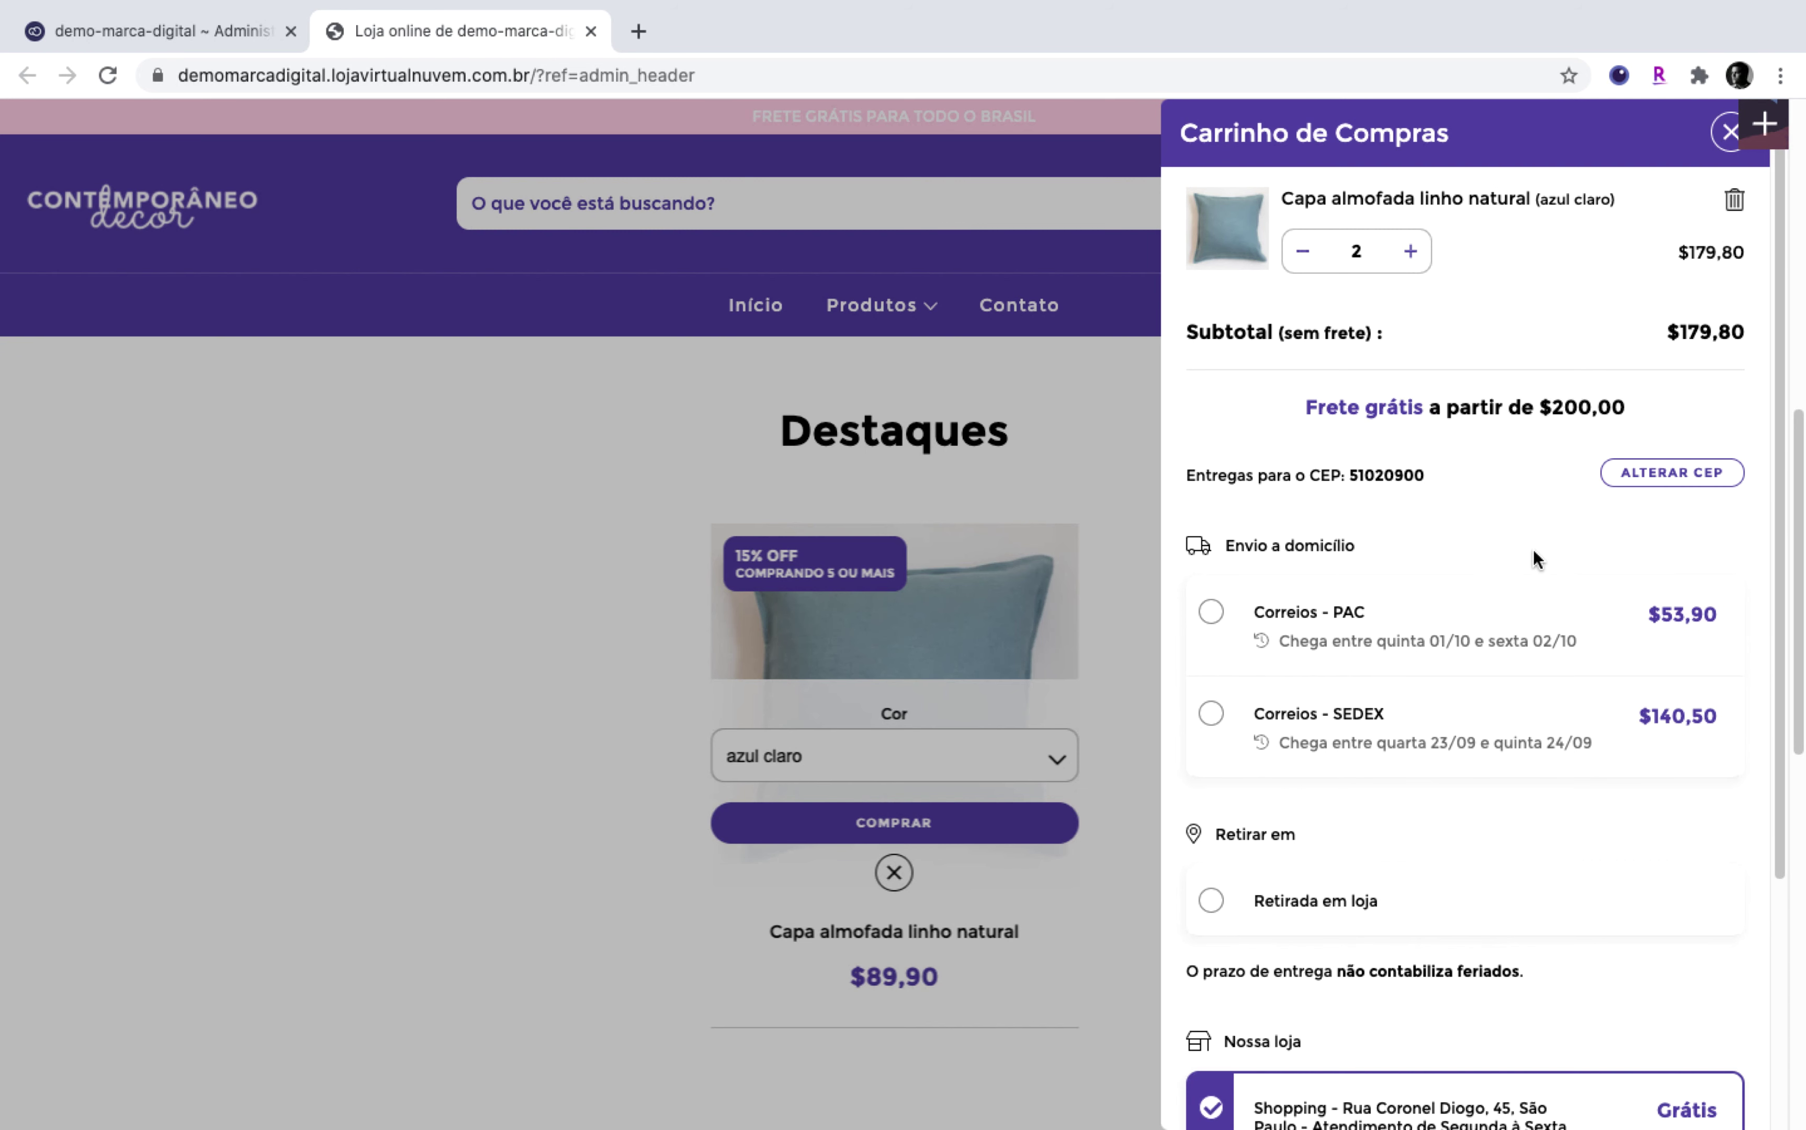
Step: Compare the Correios home delivery options, keep Correios - PAC selected and check the cart total
left_click(1209, 613)
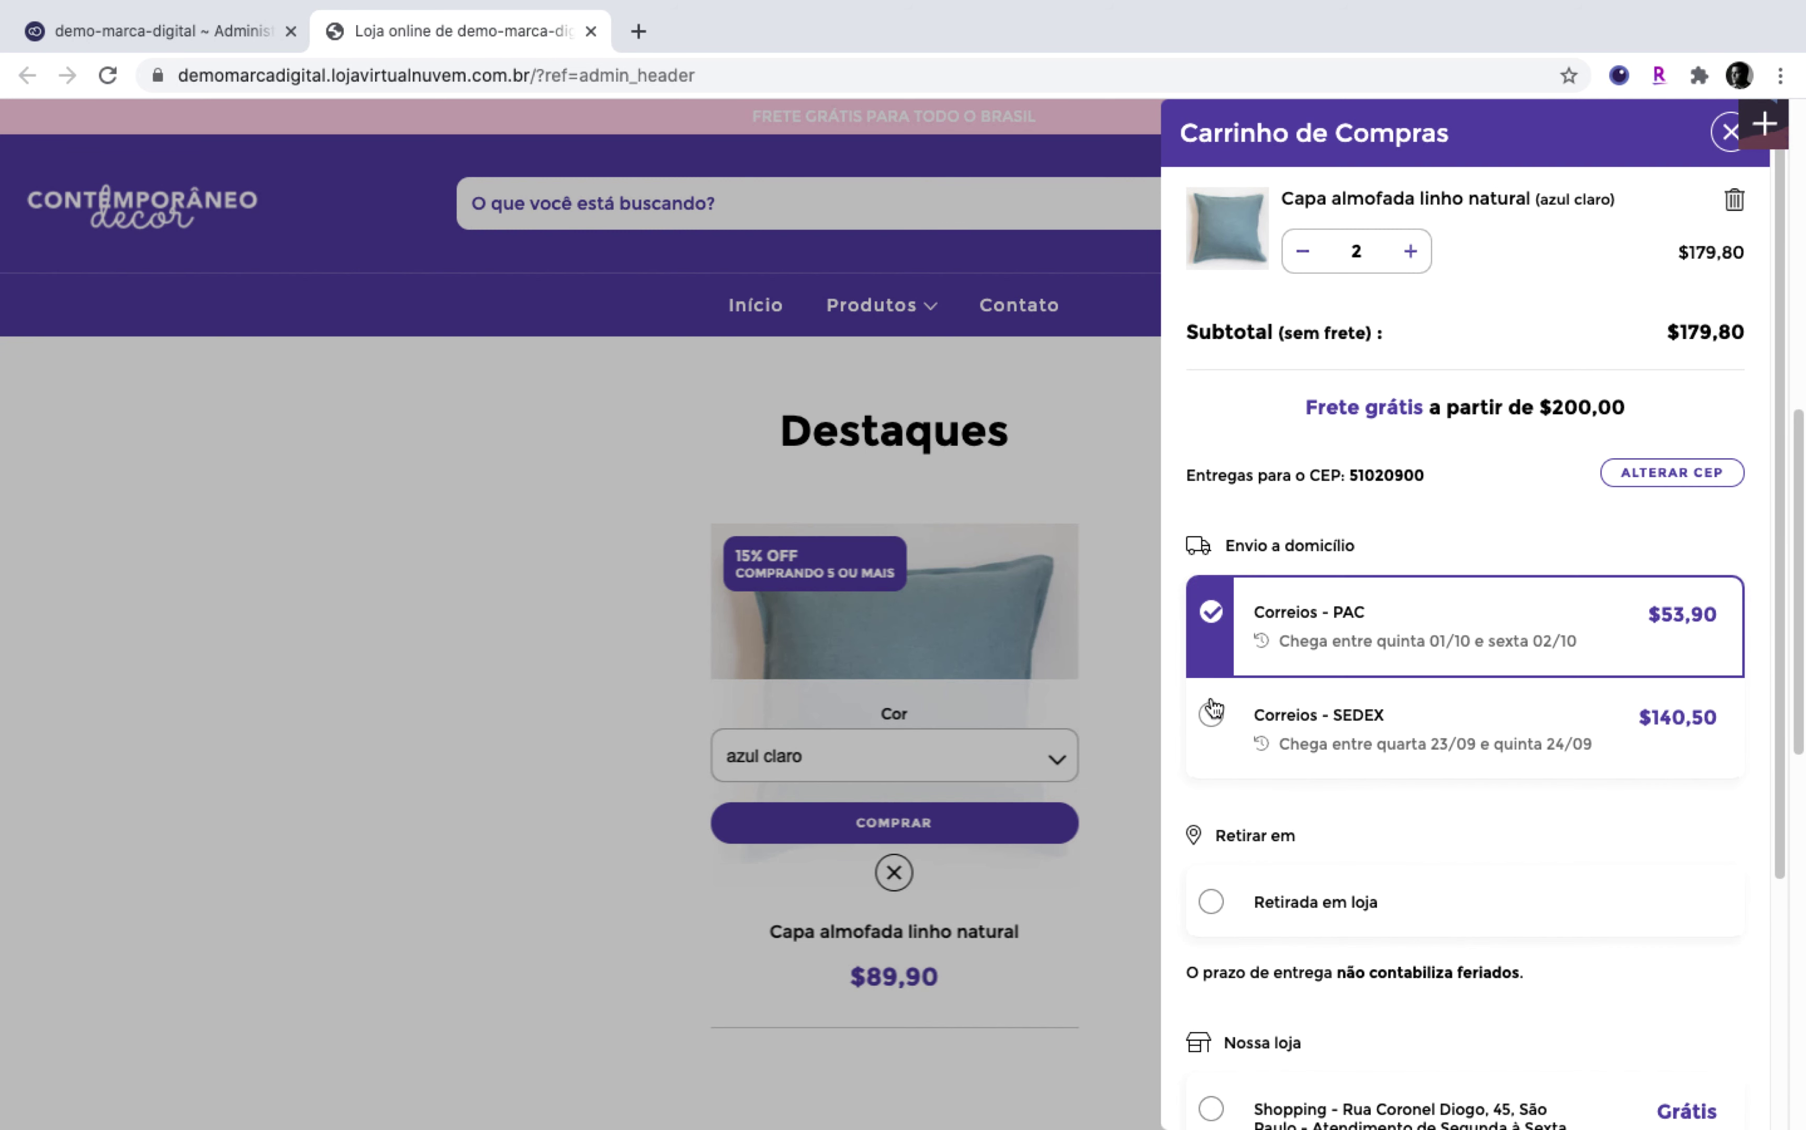
left_click(1212, 712)
left_click(1211, 613)
scroll(1580, 664, "down", 1)
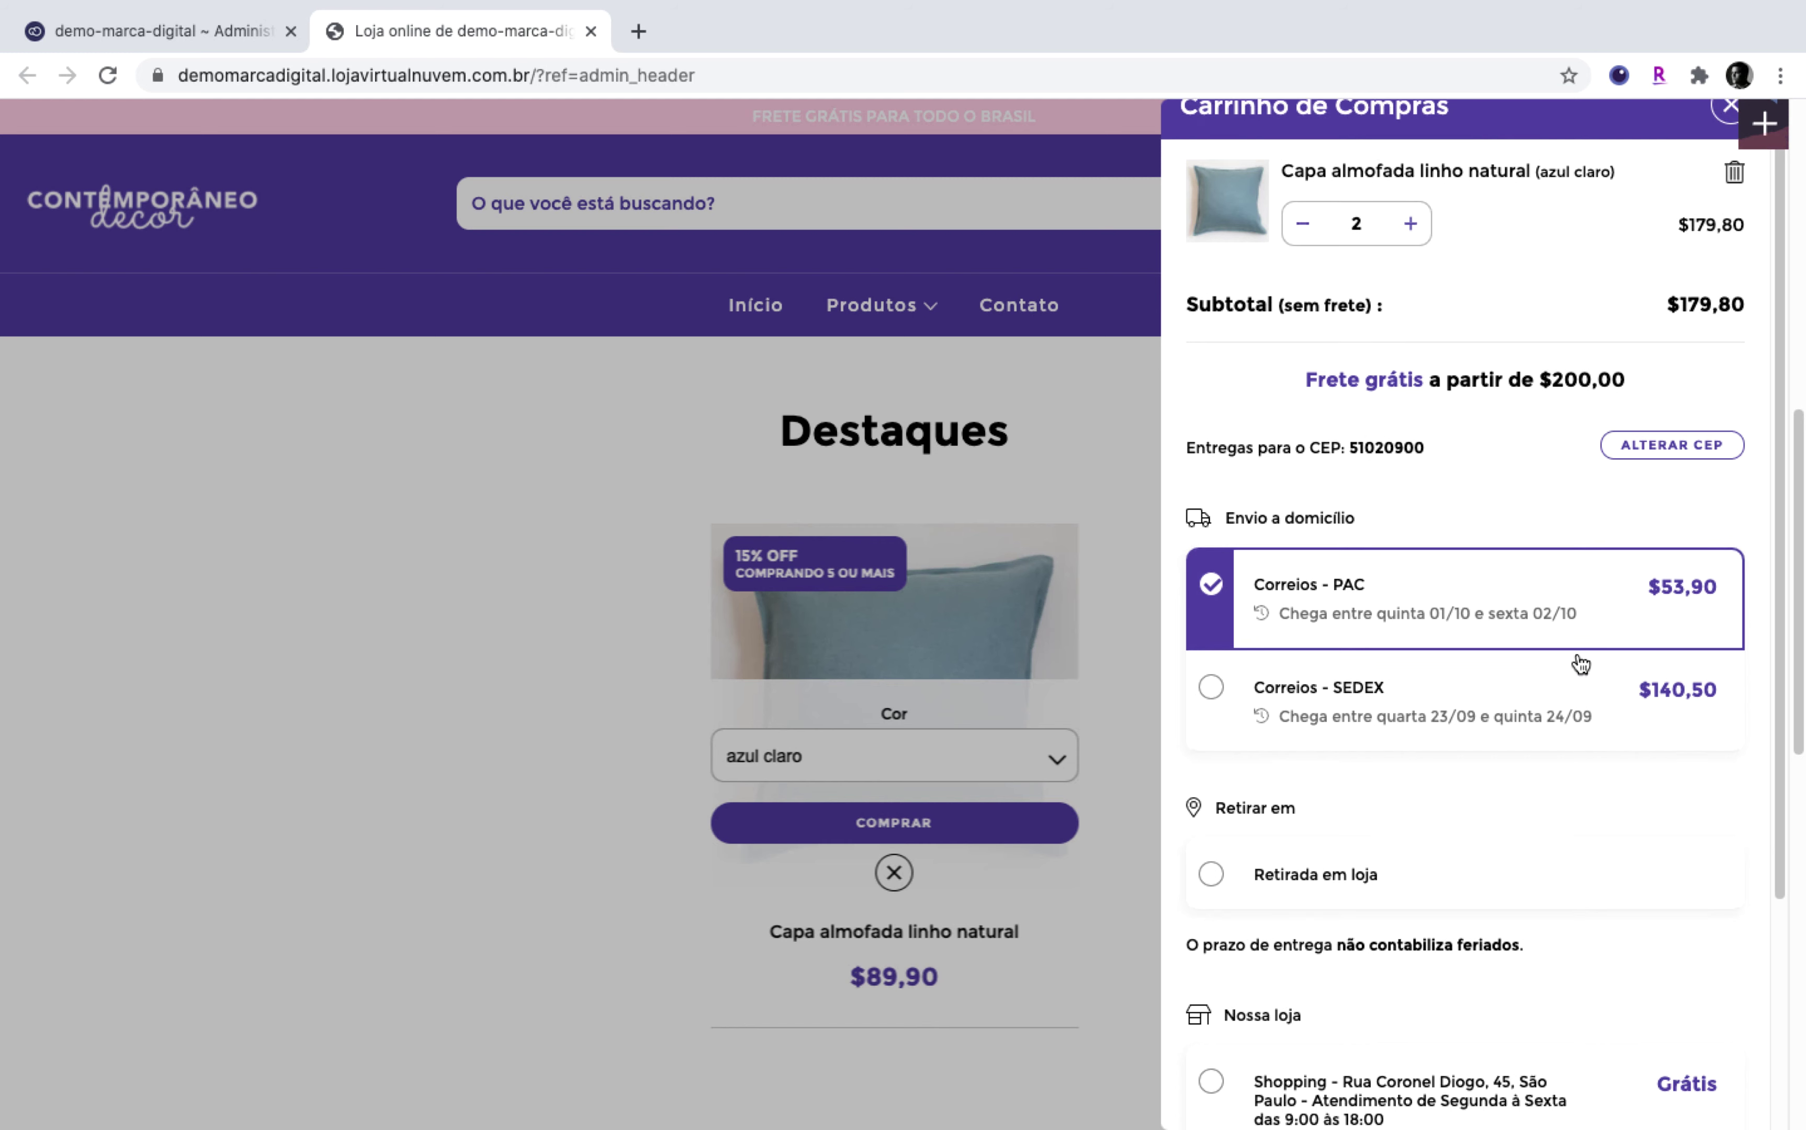
scroll(1581, 664, "up", 1)
scroll(1564, 613, "down", 5)
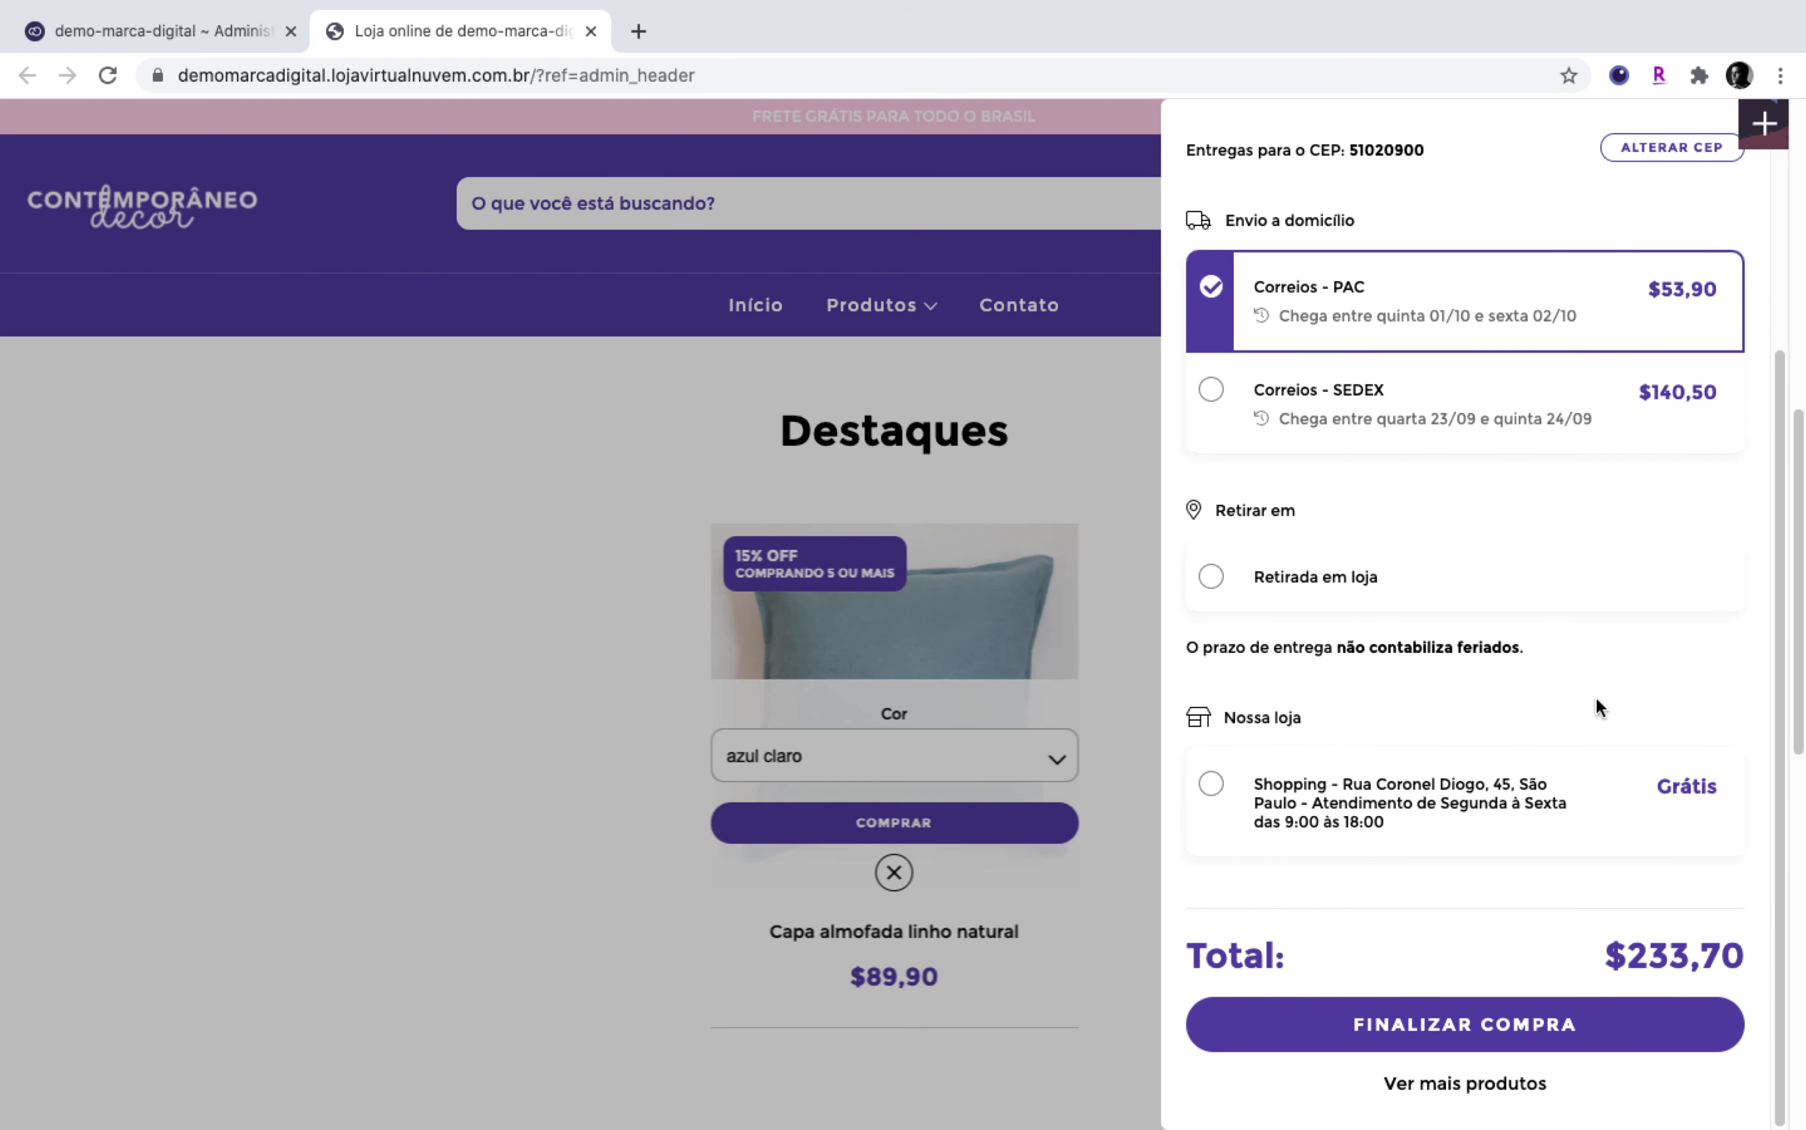
scroll(1697, 598, "up", 5)
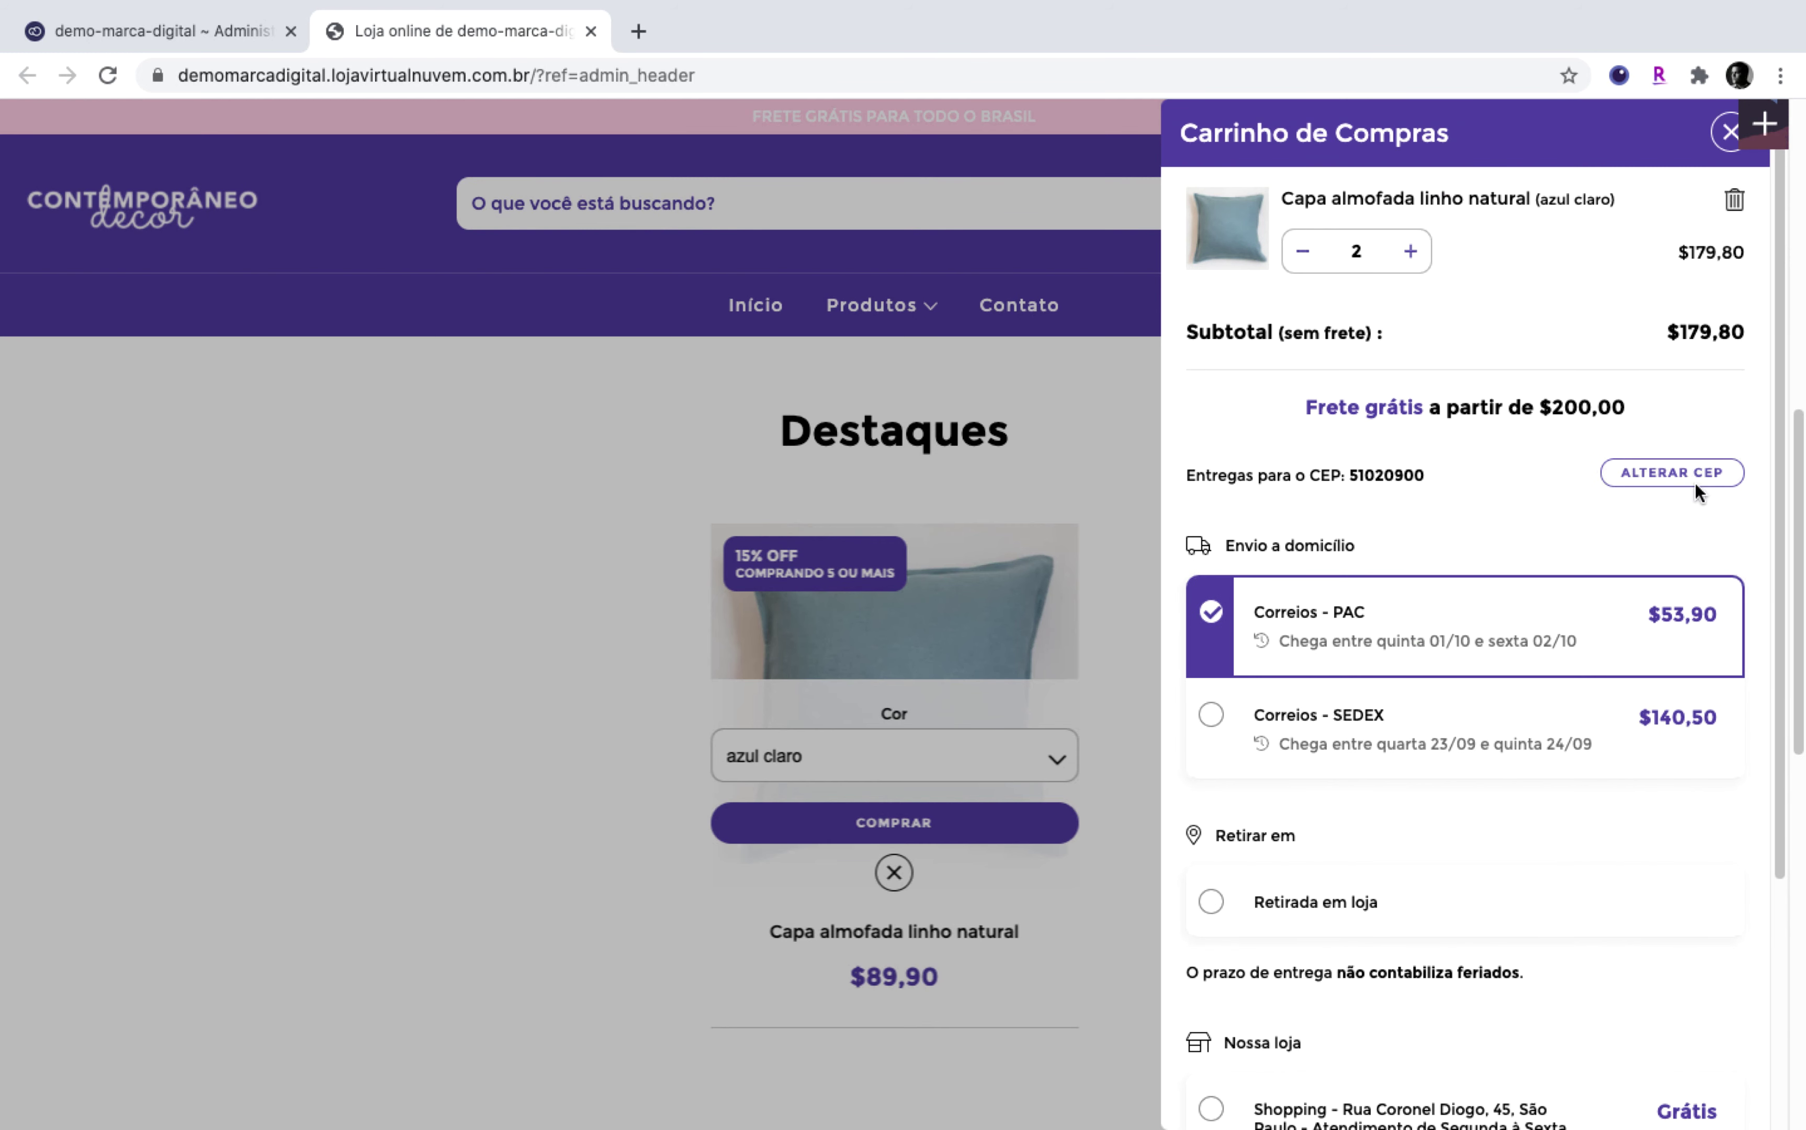
Step: Raise the pillow cover's quantity to 3, check the shipping price and total, and proceed to checkout
left_click(1410, 251)
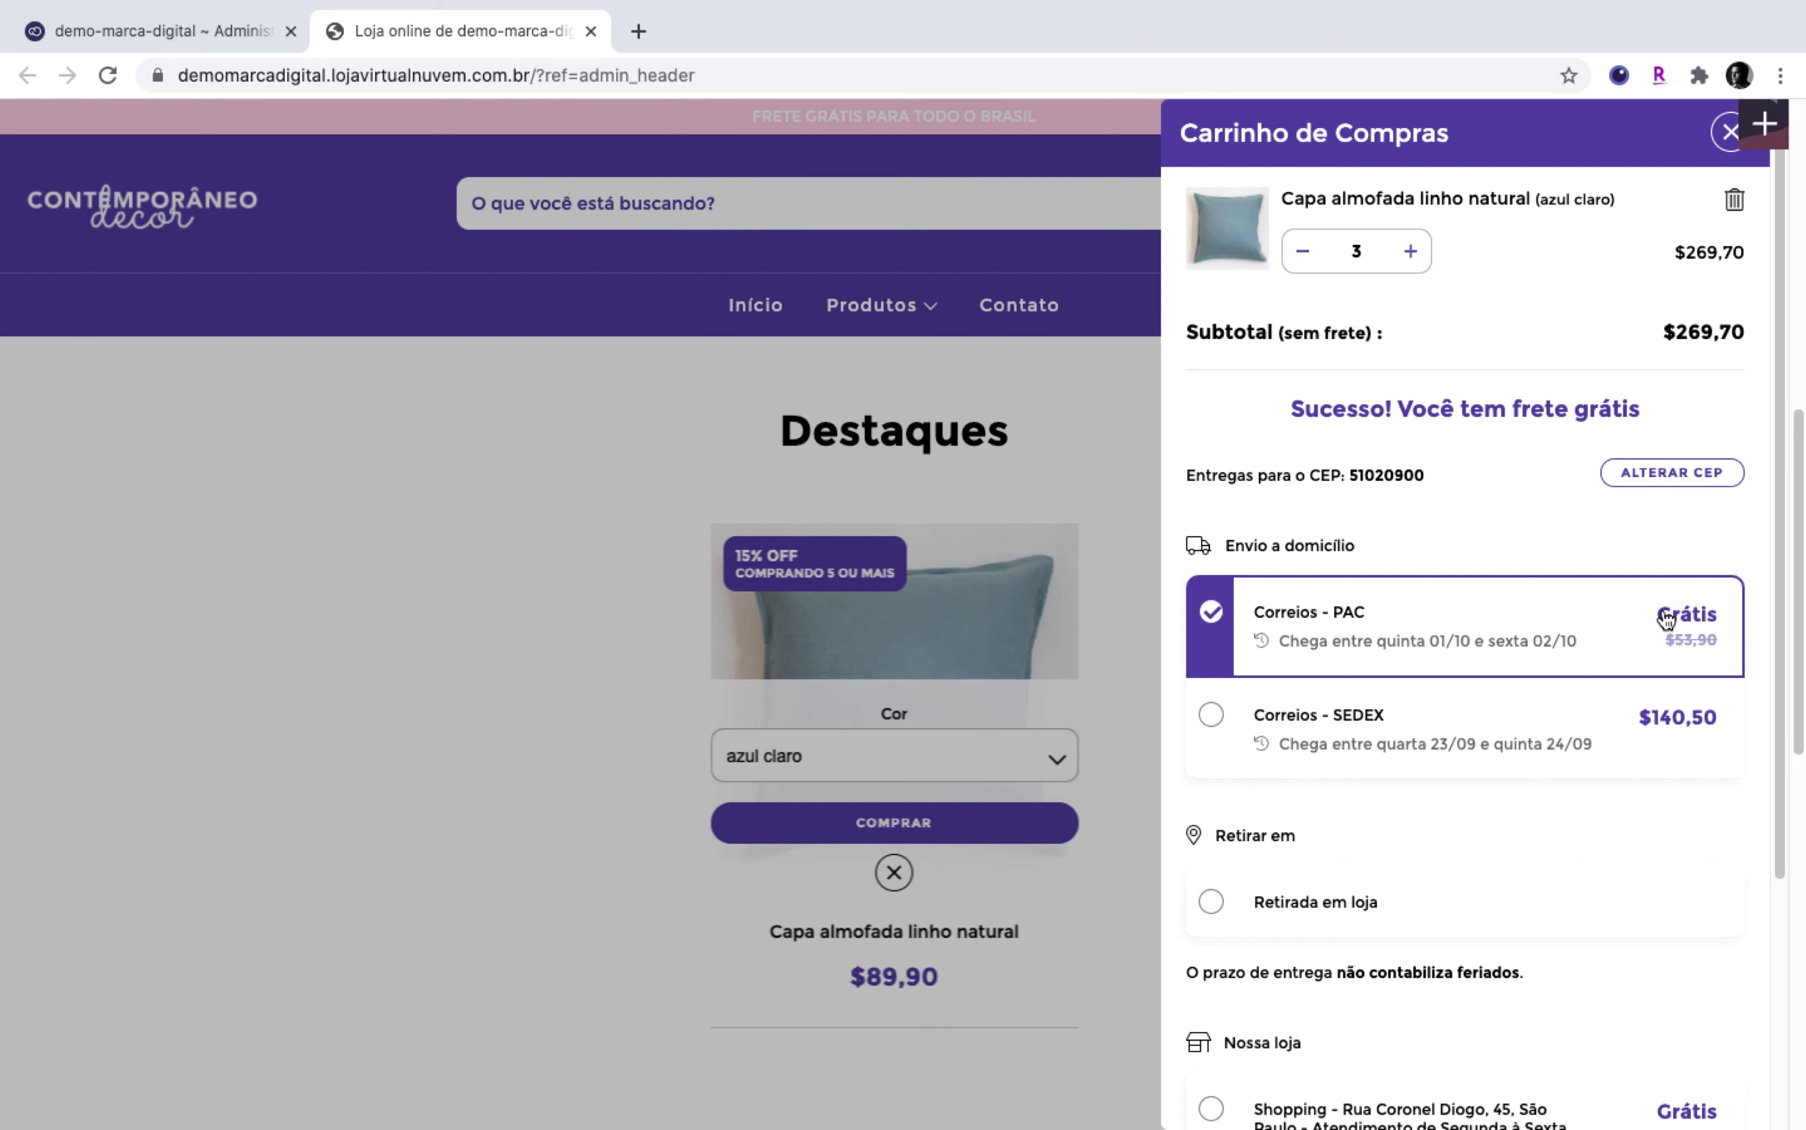
scroll(1704, 643, "down", 3)
scroll(1700, 650, "down", 1)
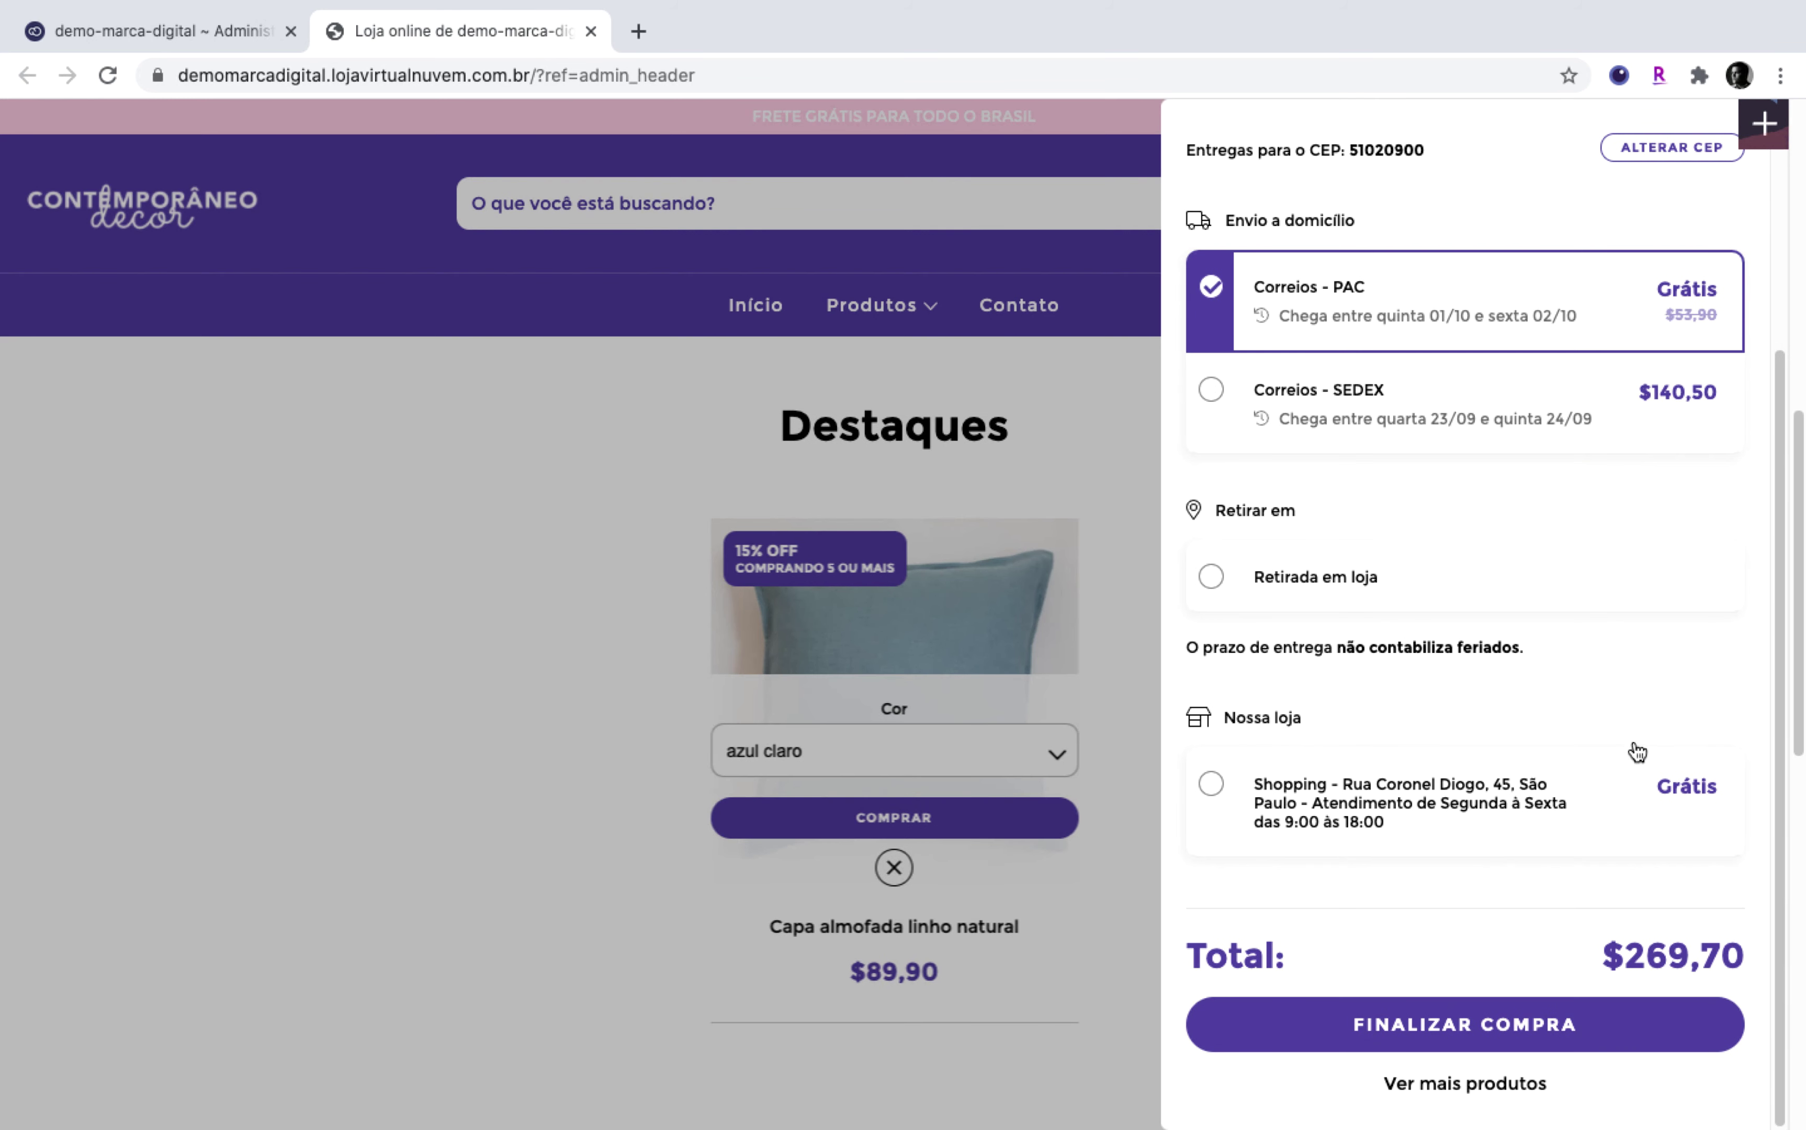
left_click(1550, 1042)
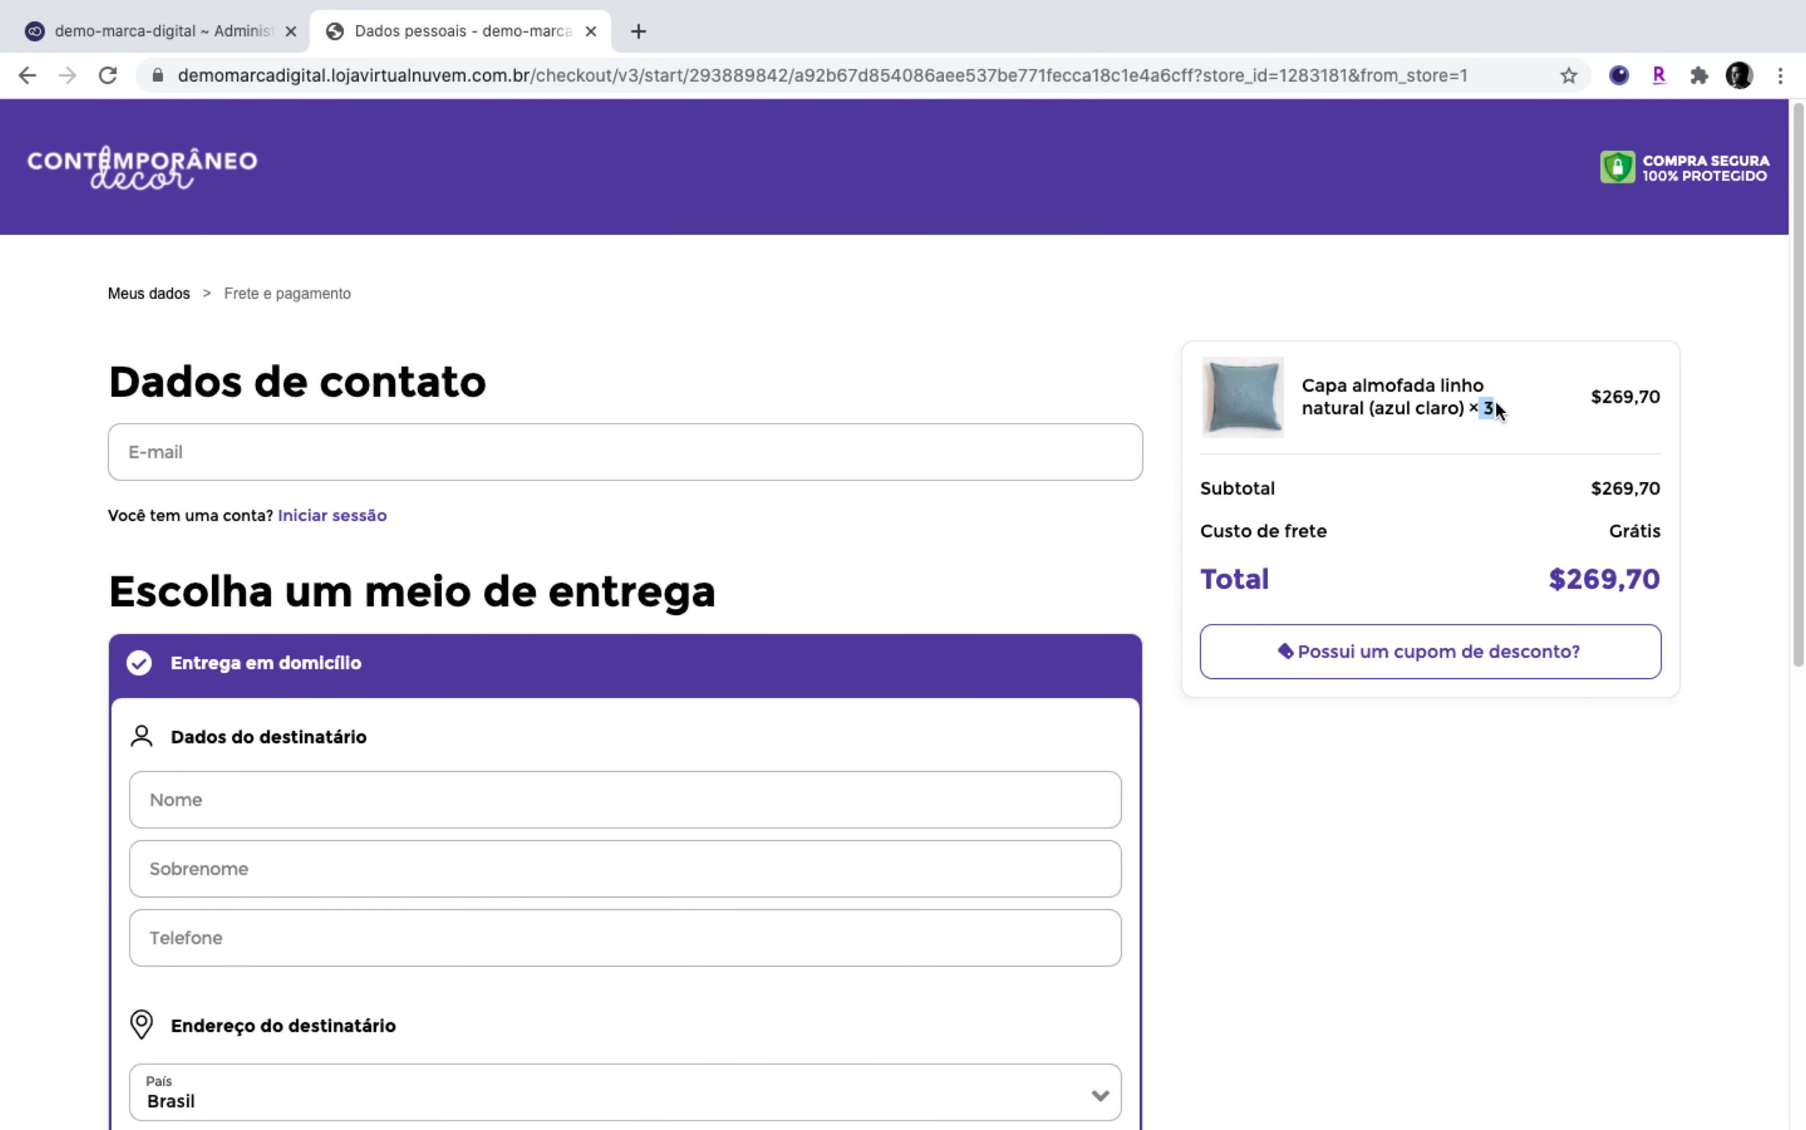
Step: Check the shipping cost and the coupon option in the checkout order summary
left_click_drag(1620, 525, 1676, 520)
left_click(1676, 520)
left_click_drag(1798, 523, 1798, 571)
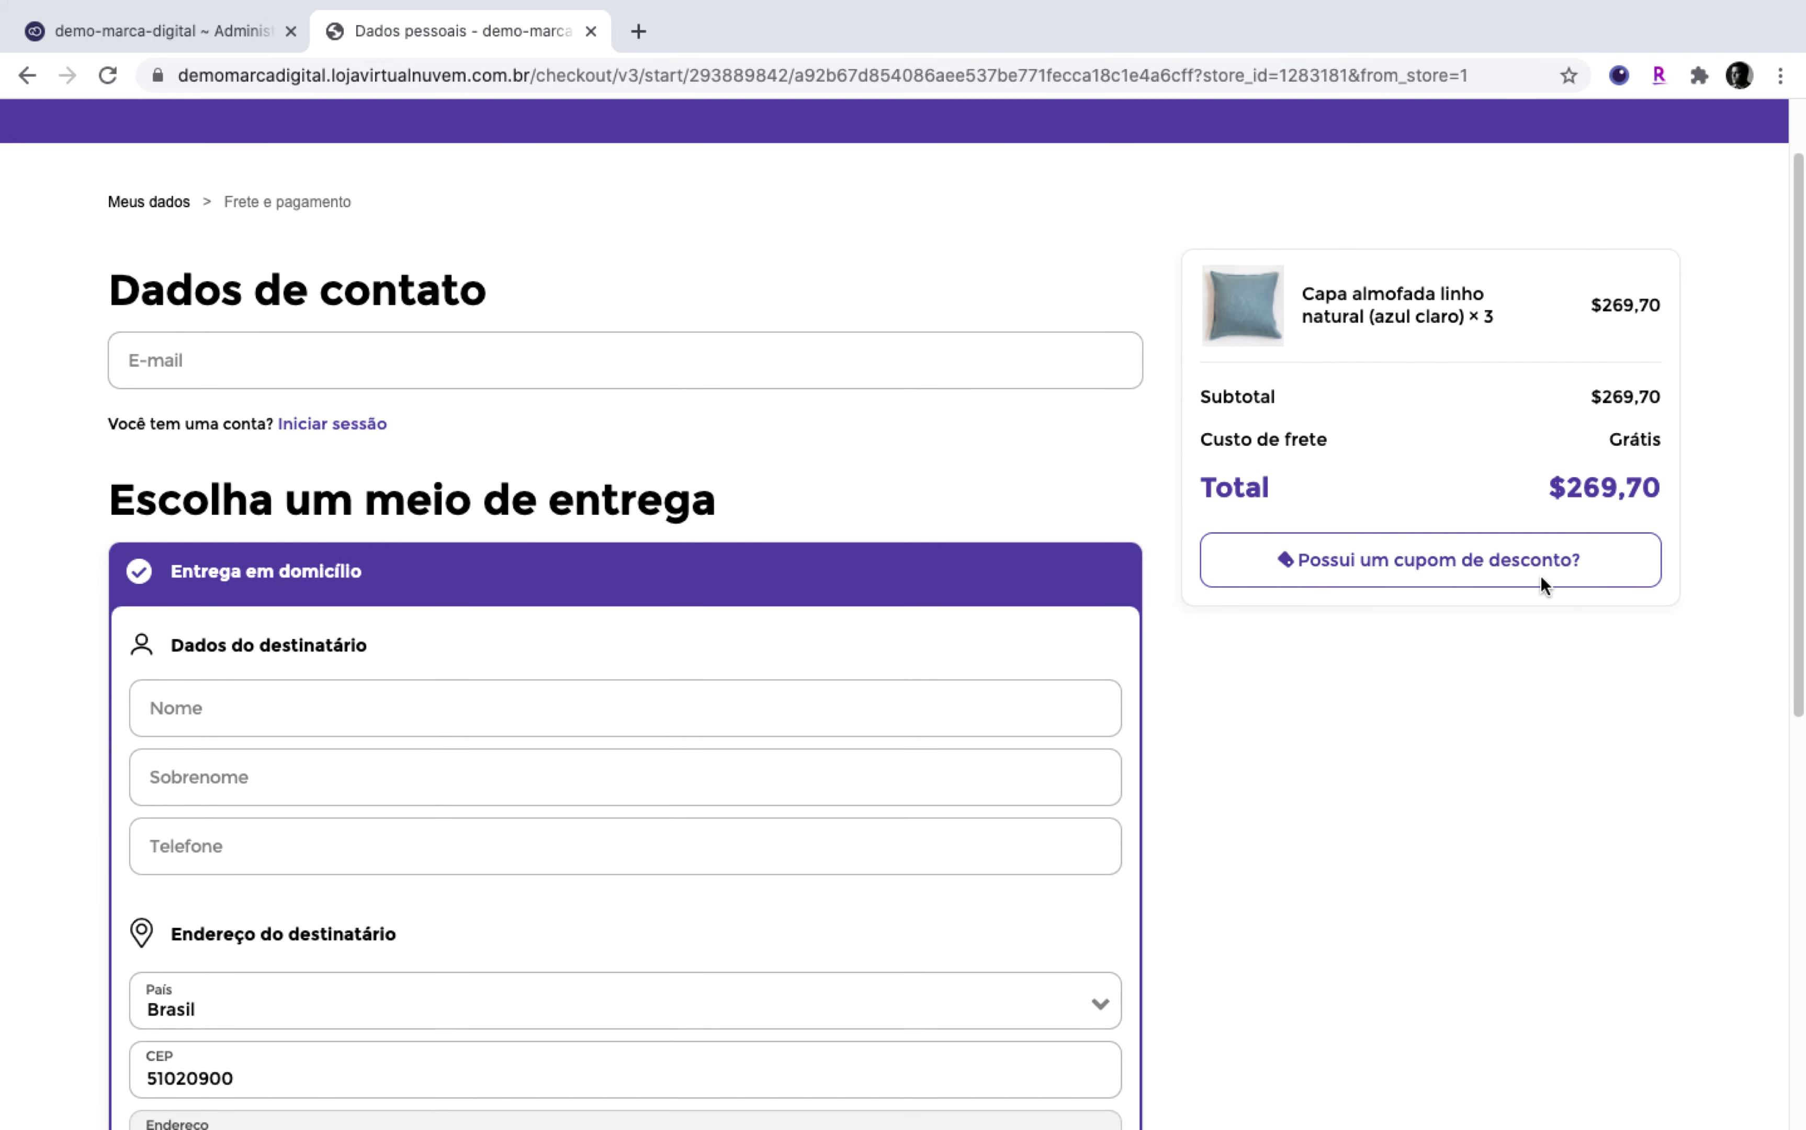
Step: Look up the PROMOSETEMBRO code in the store admin's Cupons list and select it for copying
left_click(237, 37)
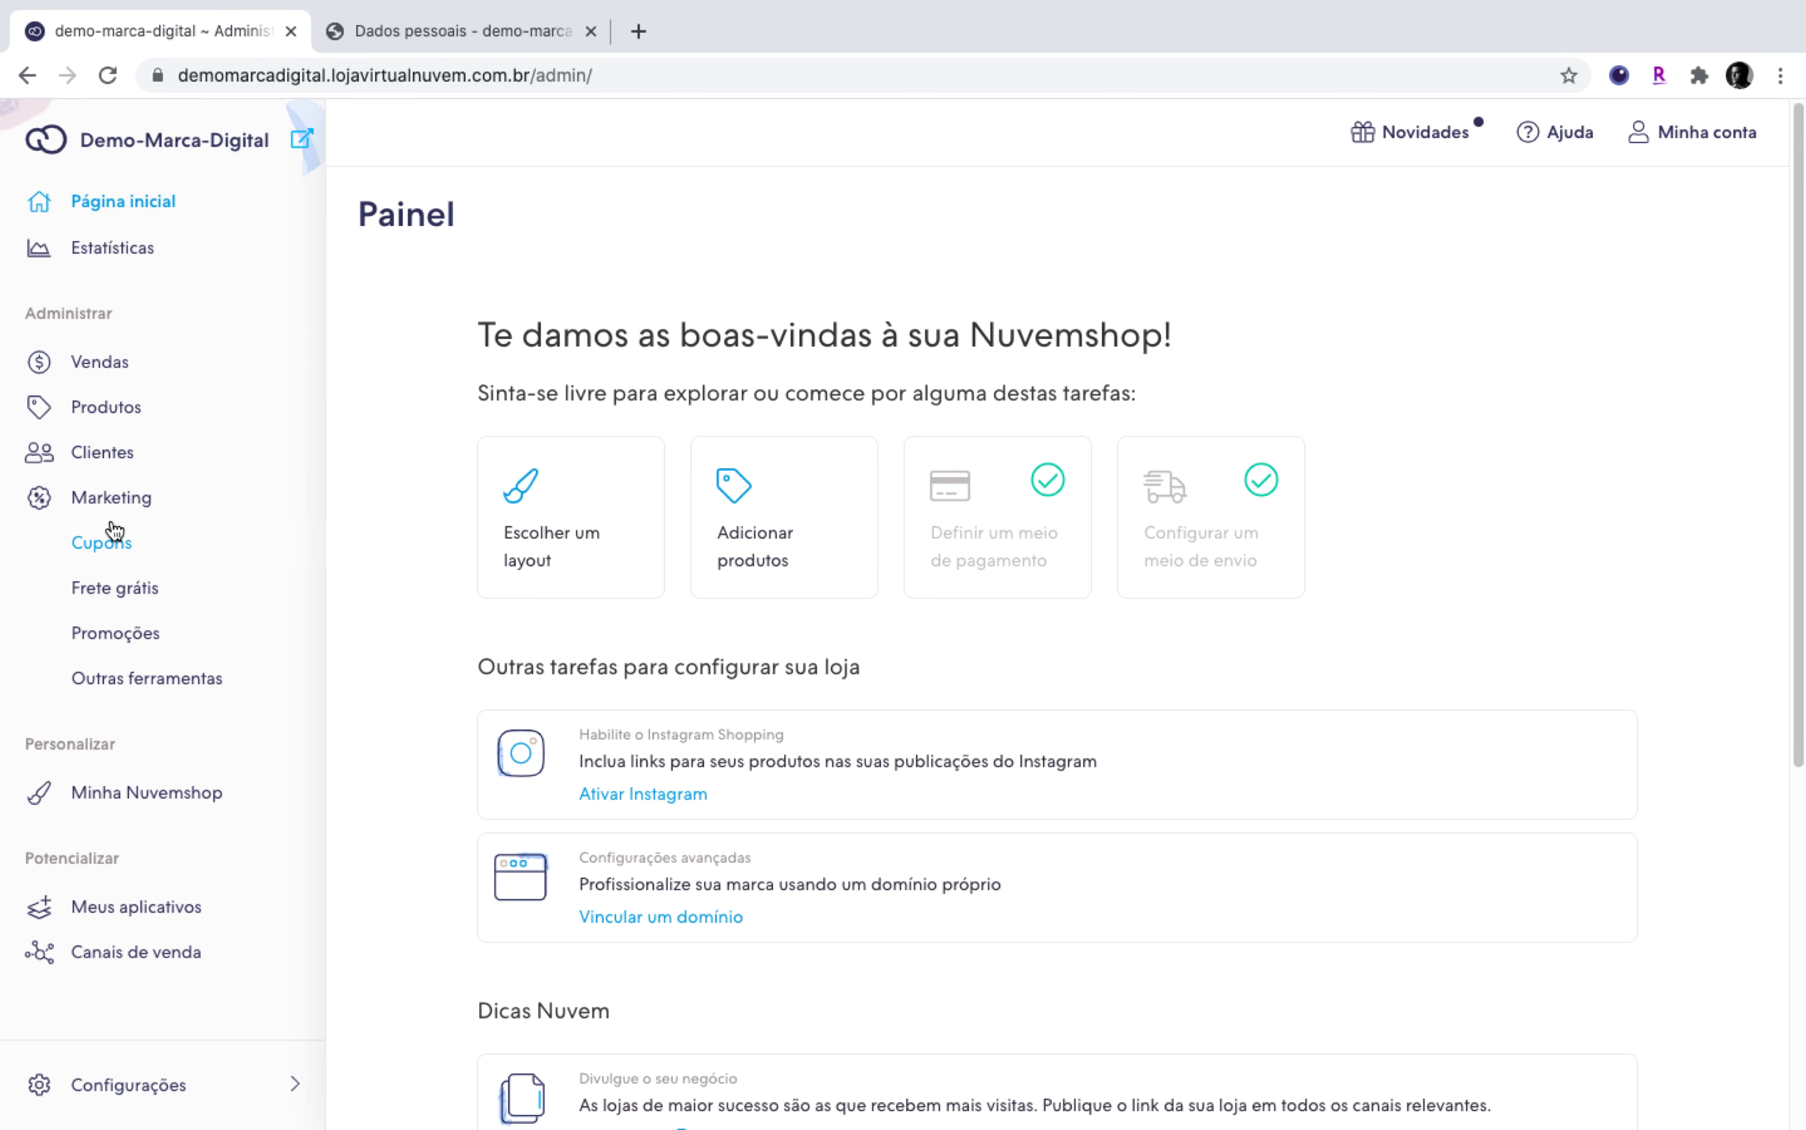
left_click(105, 544)
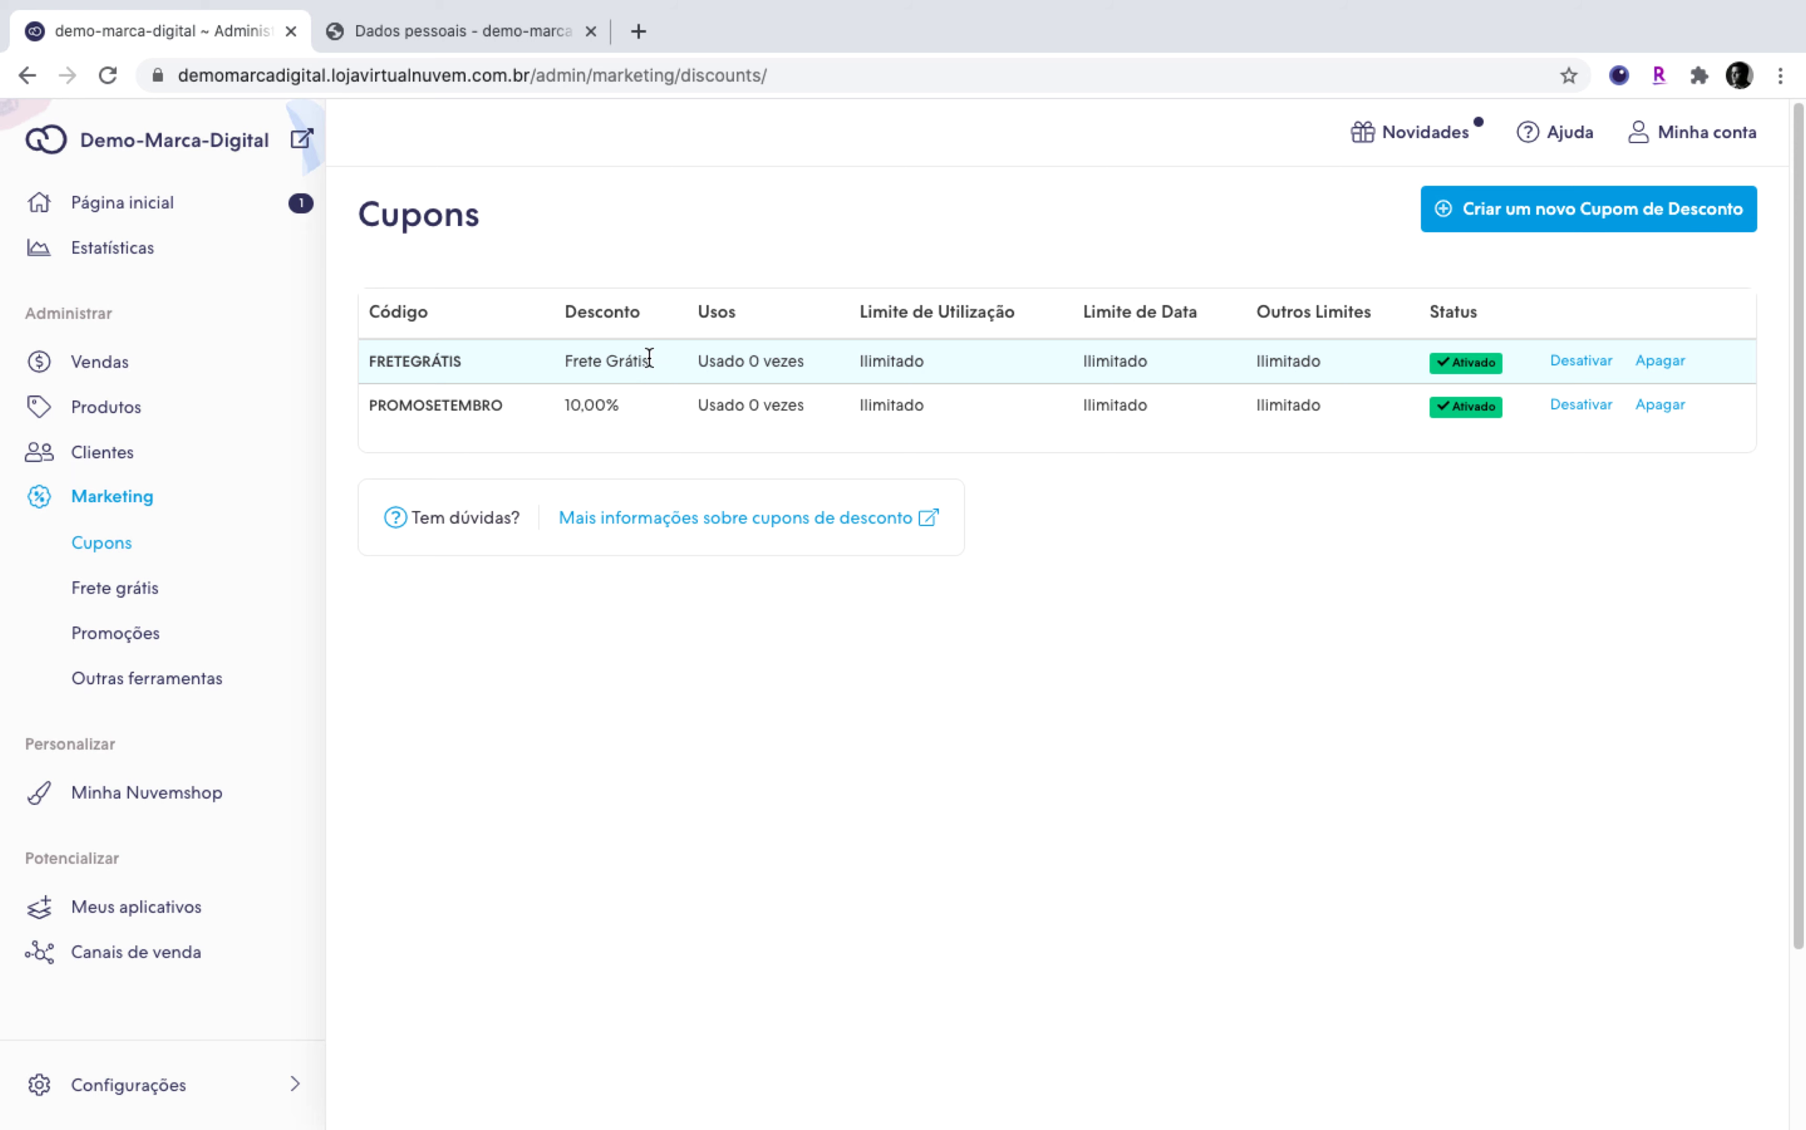
left_click_drag(502, 403, 383, 412)
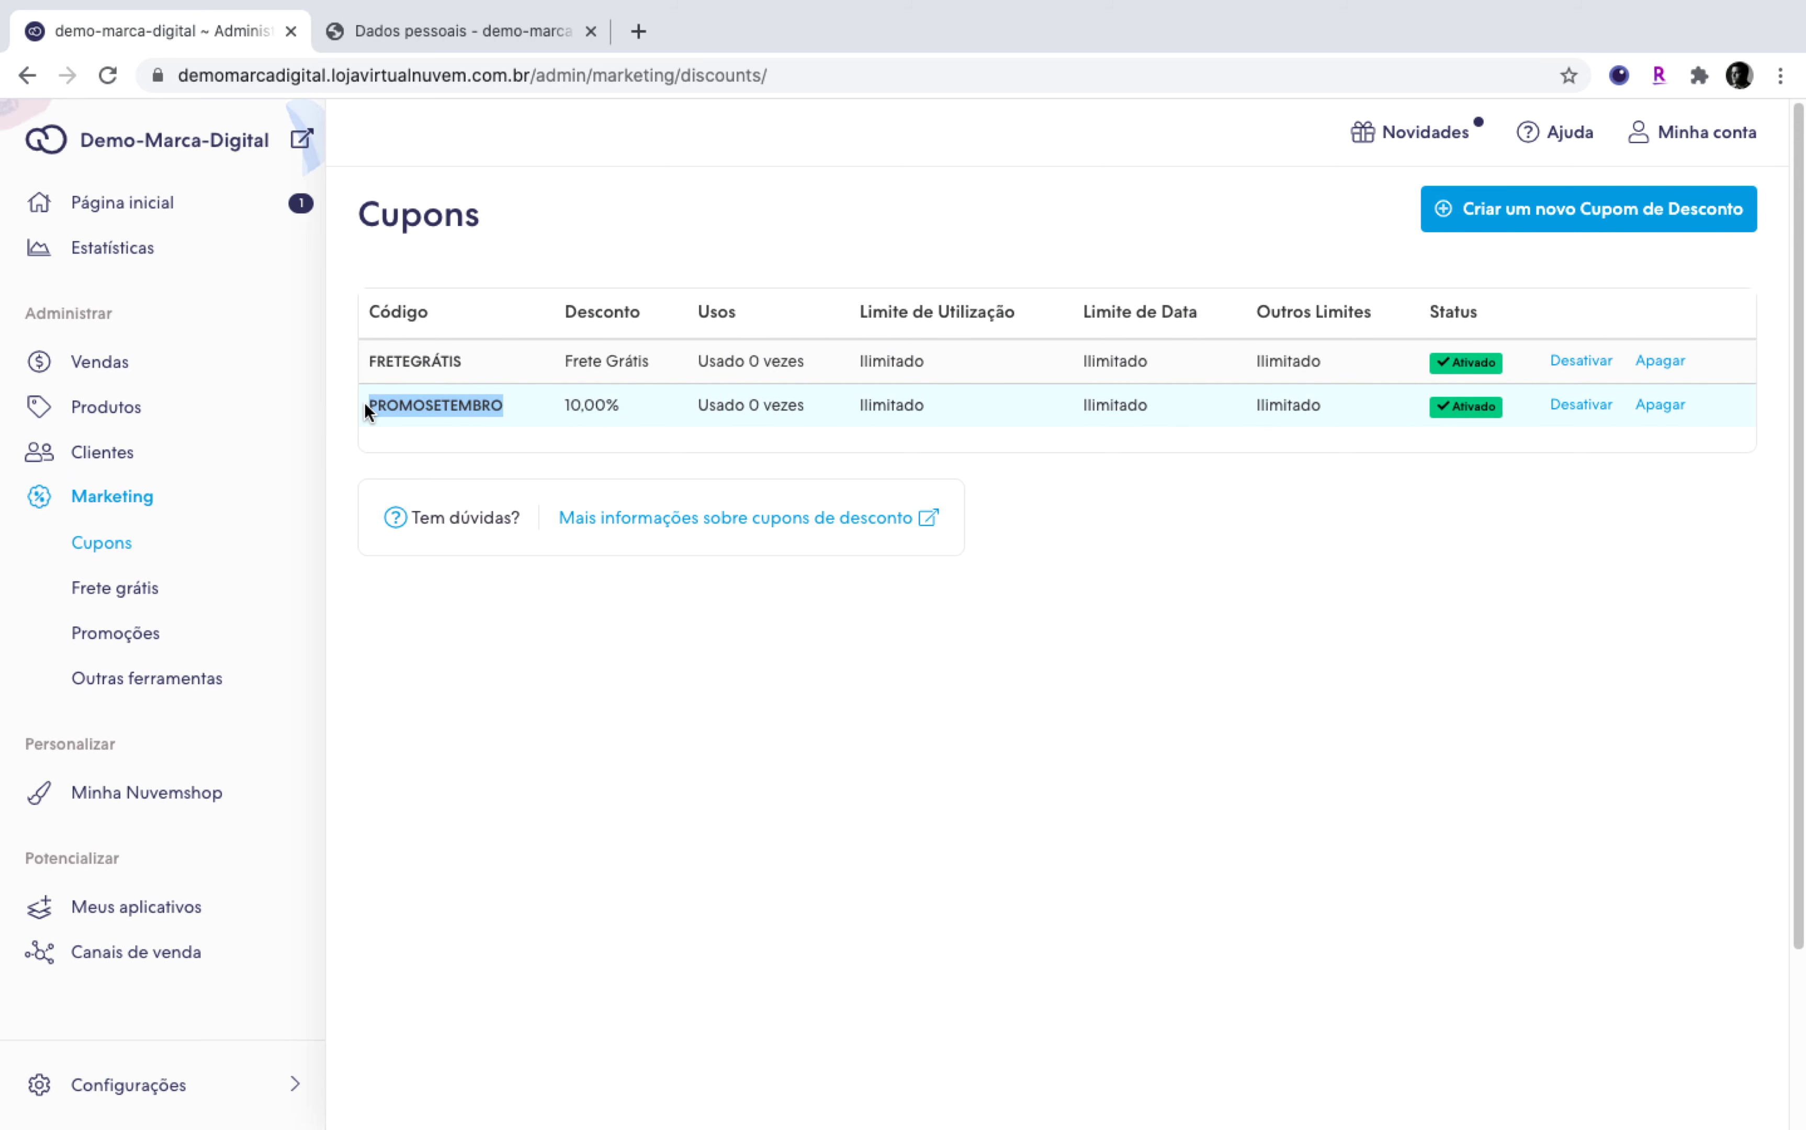
Step: Apply the discount coupon PROMOSETEMBRO to the order on the checkout page
left_click(448, 31)
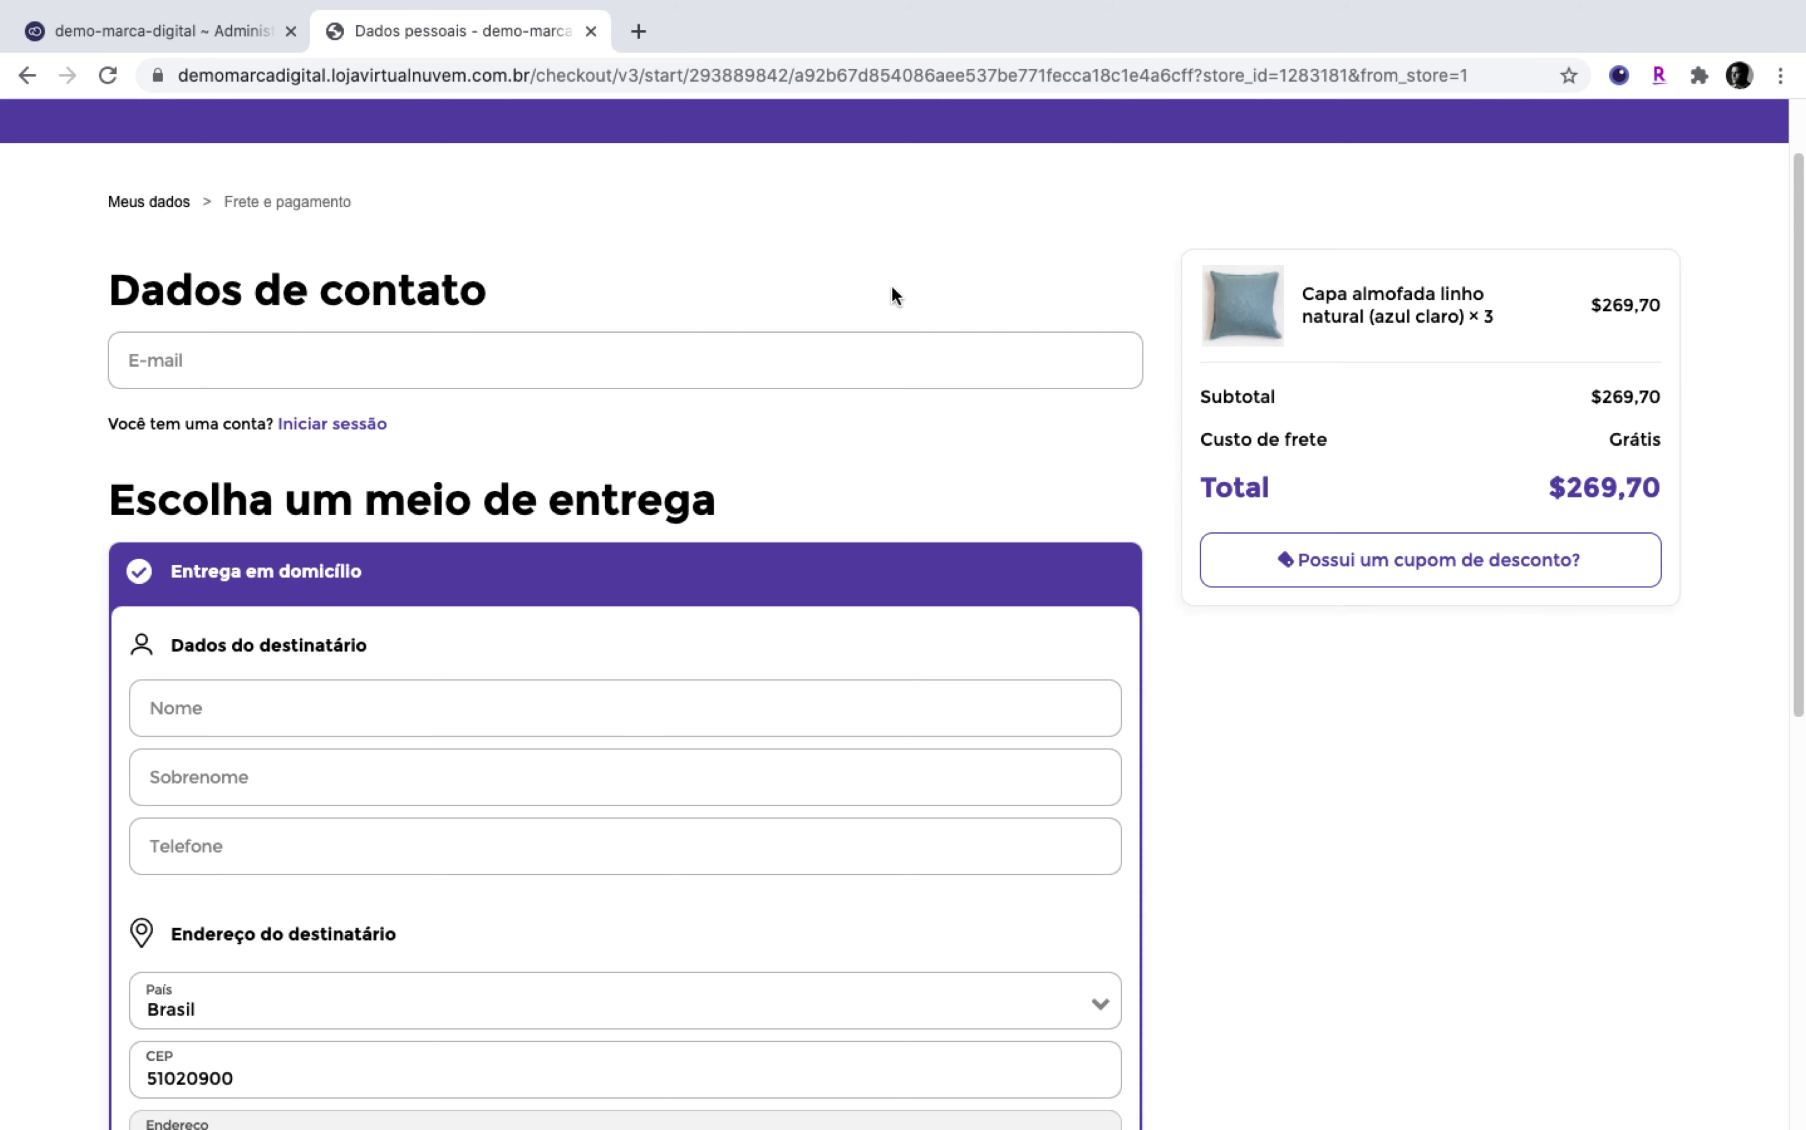
left_click(1403, 568)
type("PROMOSETEMBRO")
left_click(1631, 560)
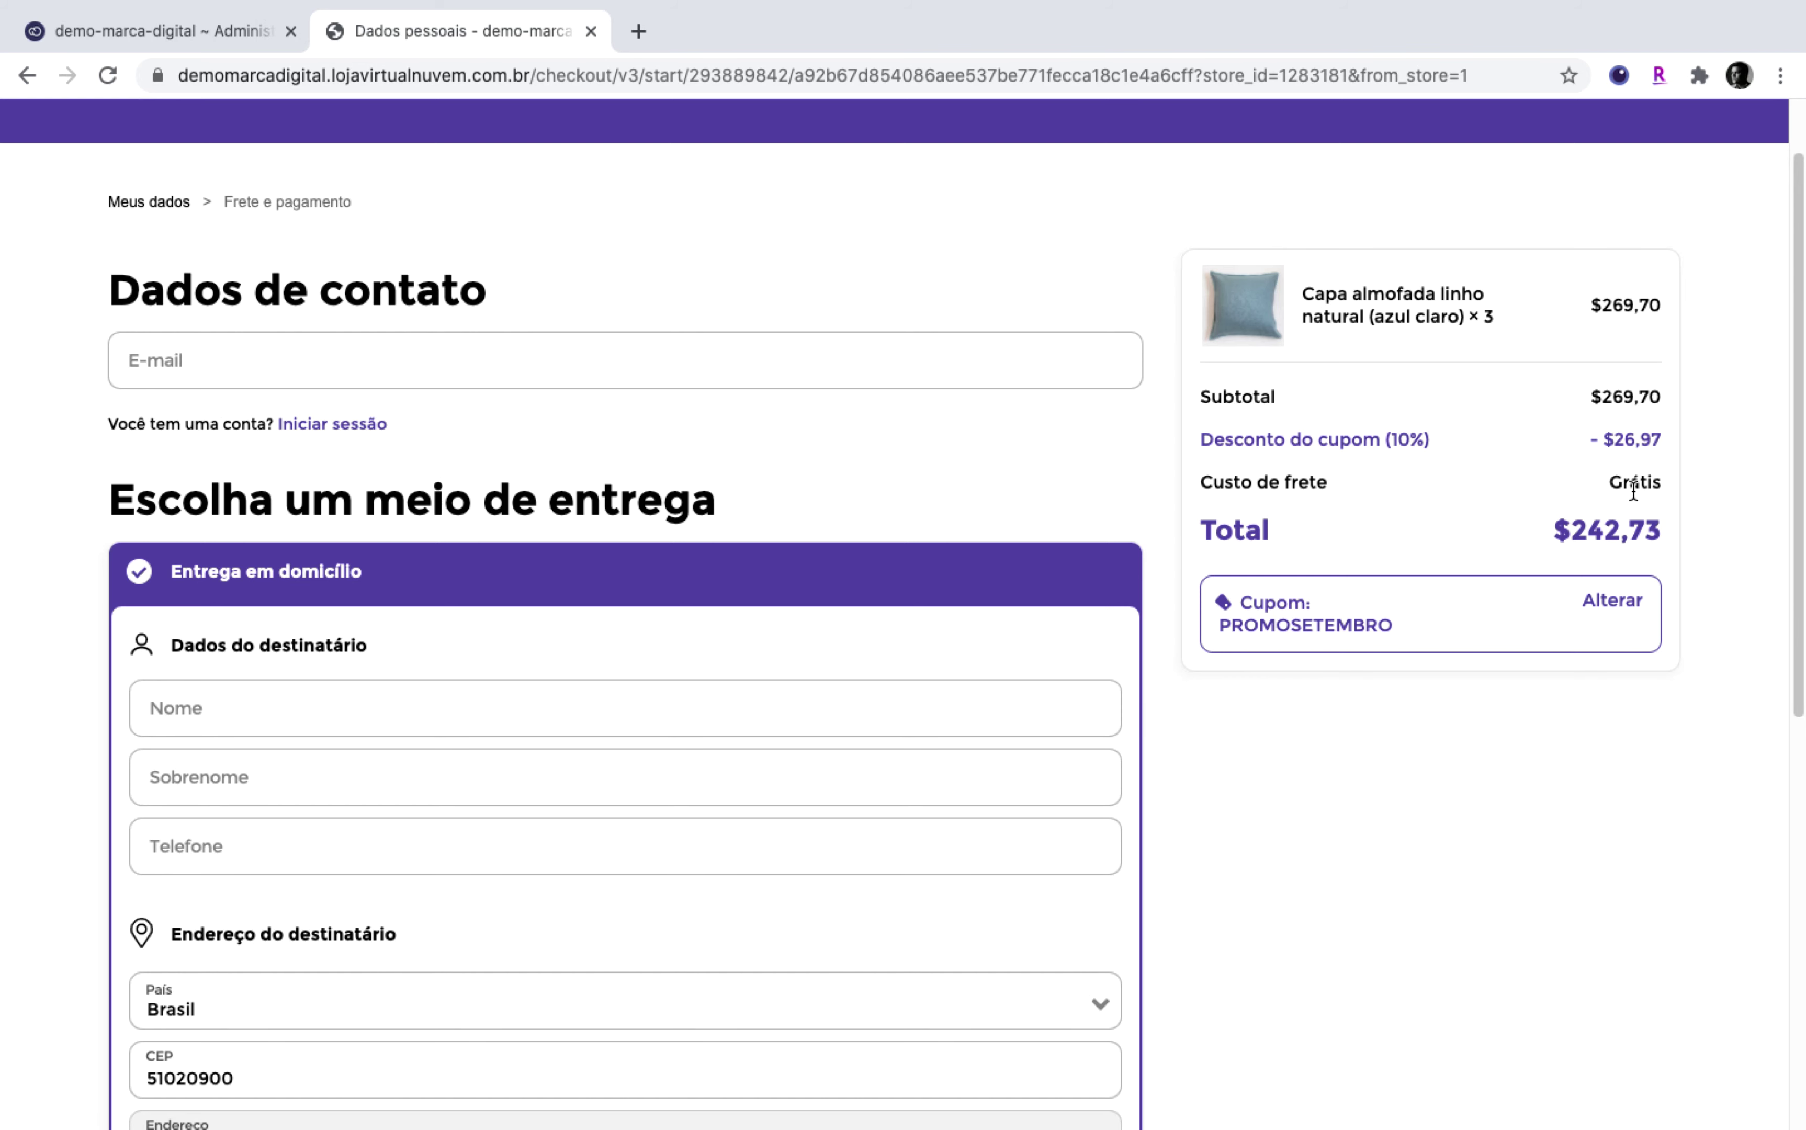
Step: Review the coupon discount, shipping cost and total in the checkout order summary
scroll(1440, 420, "down", 2)
scroll(1439, 417, "up", 2)
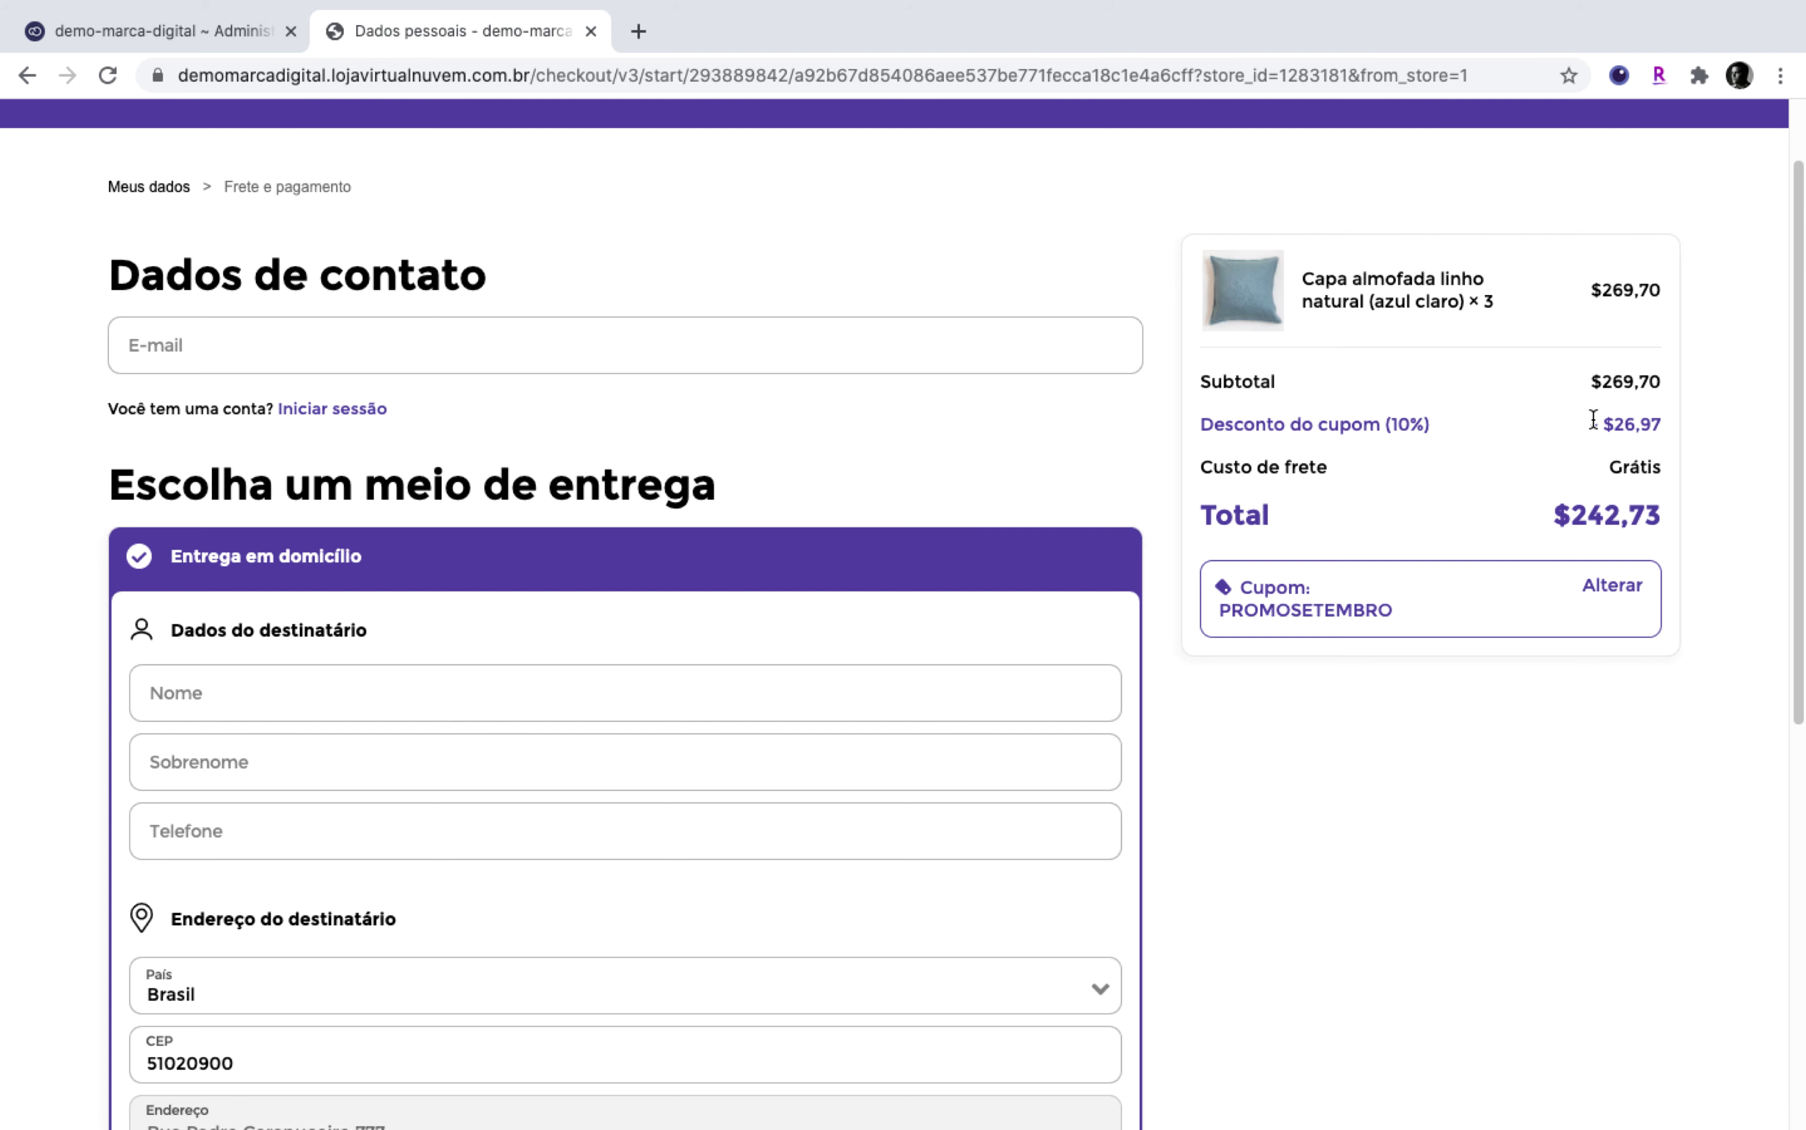
scroll(1670, 552, "down", 10)
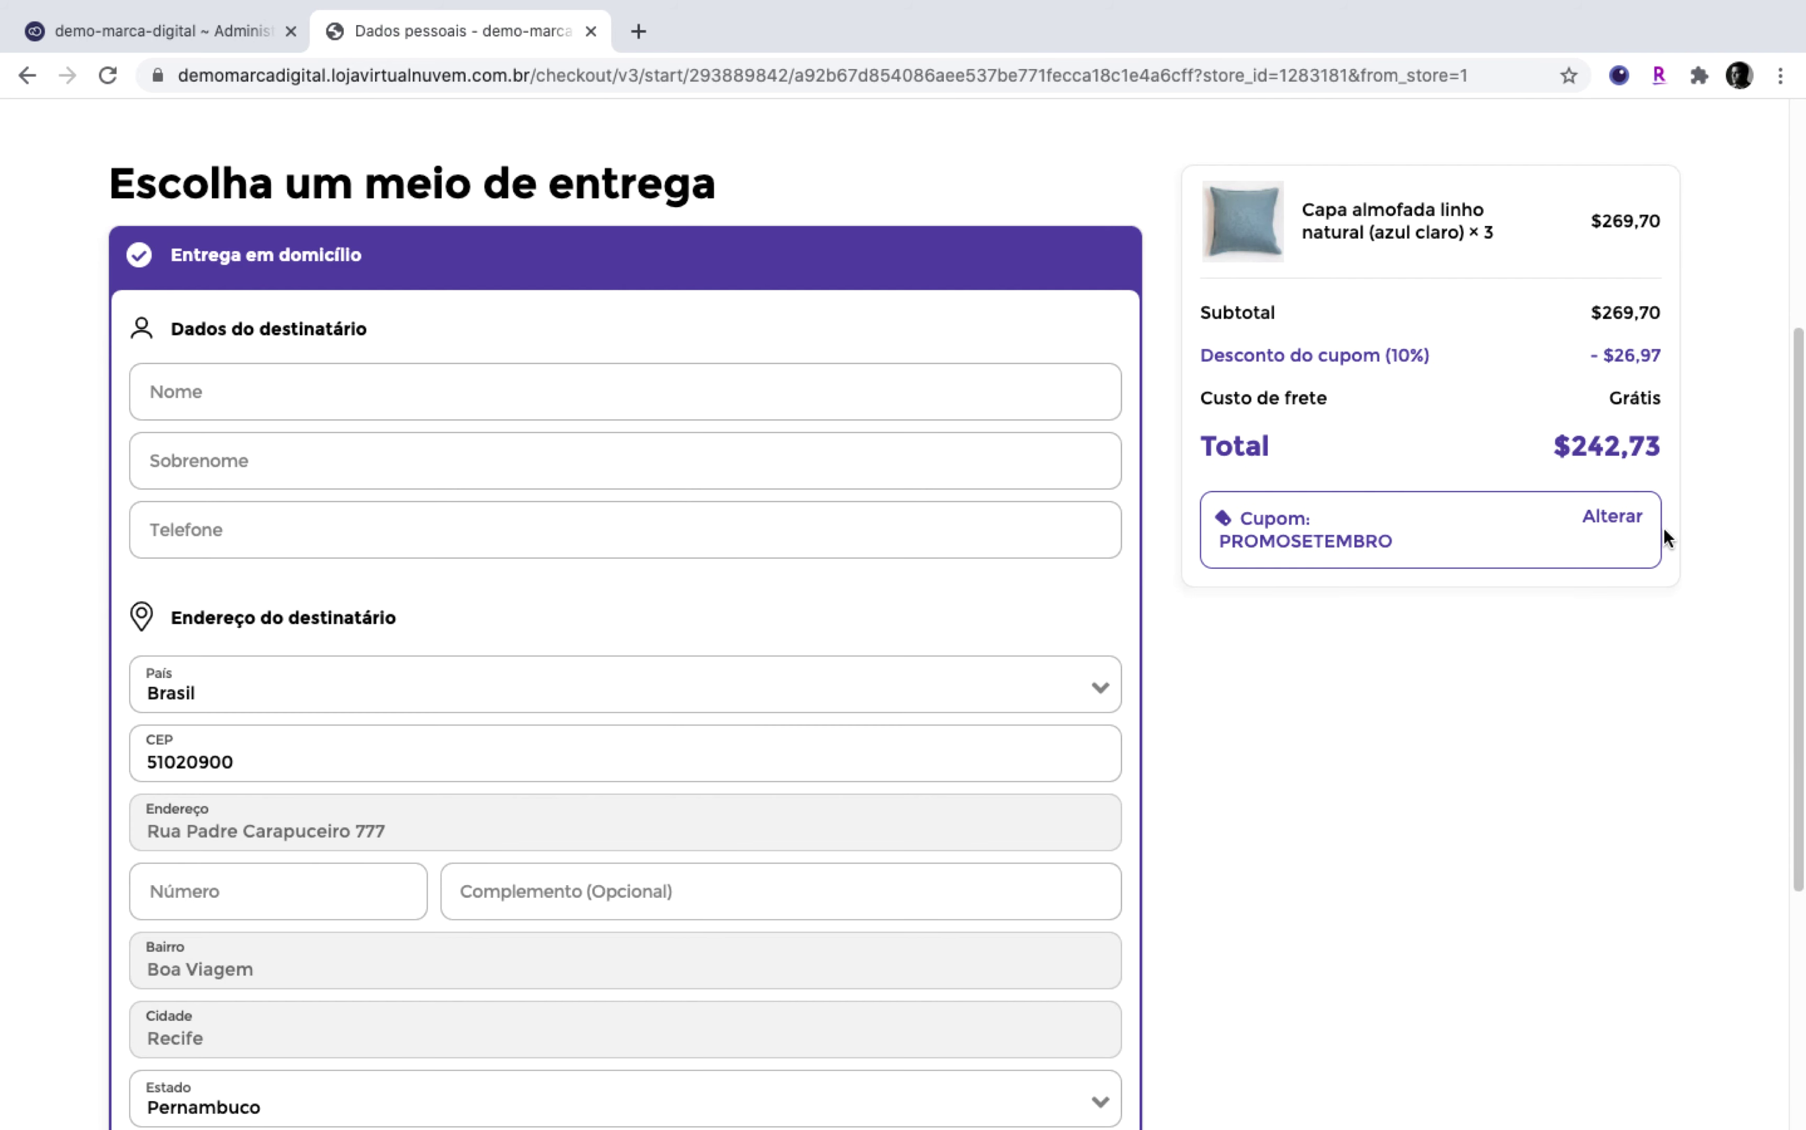
scroll(1665, 526, "up", 13)
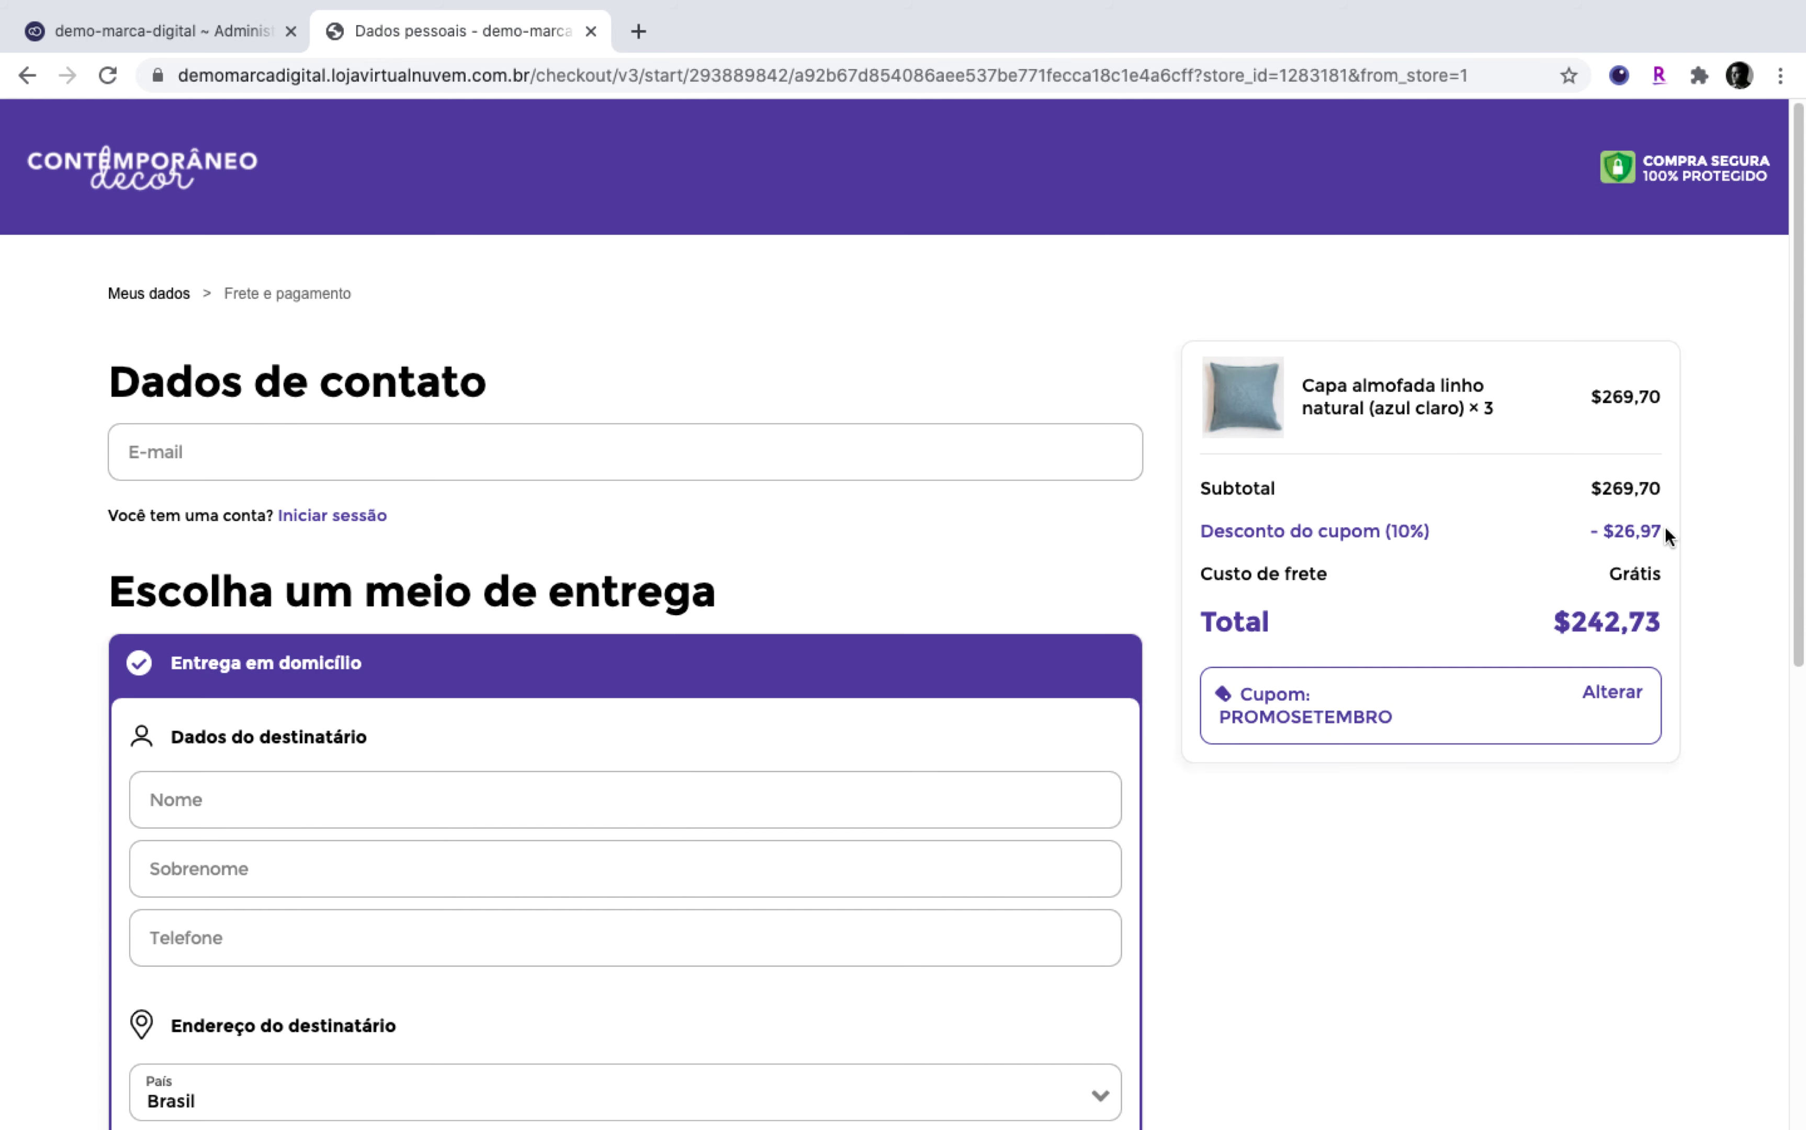
Step: Return to the storefront and add another Capa almofada linho natural in azul claro to the cart
left_click(26, 75)
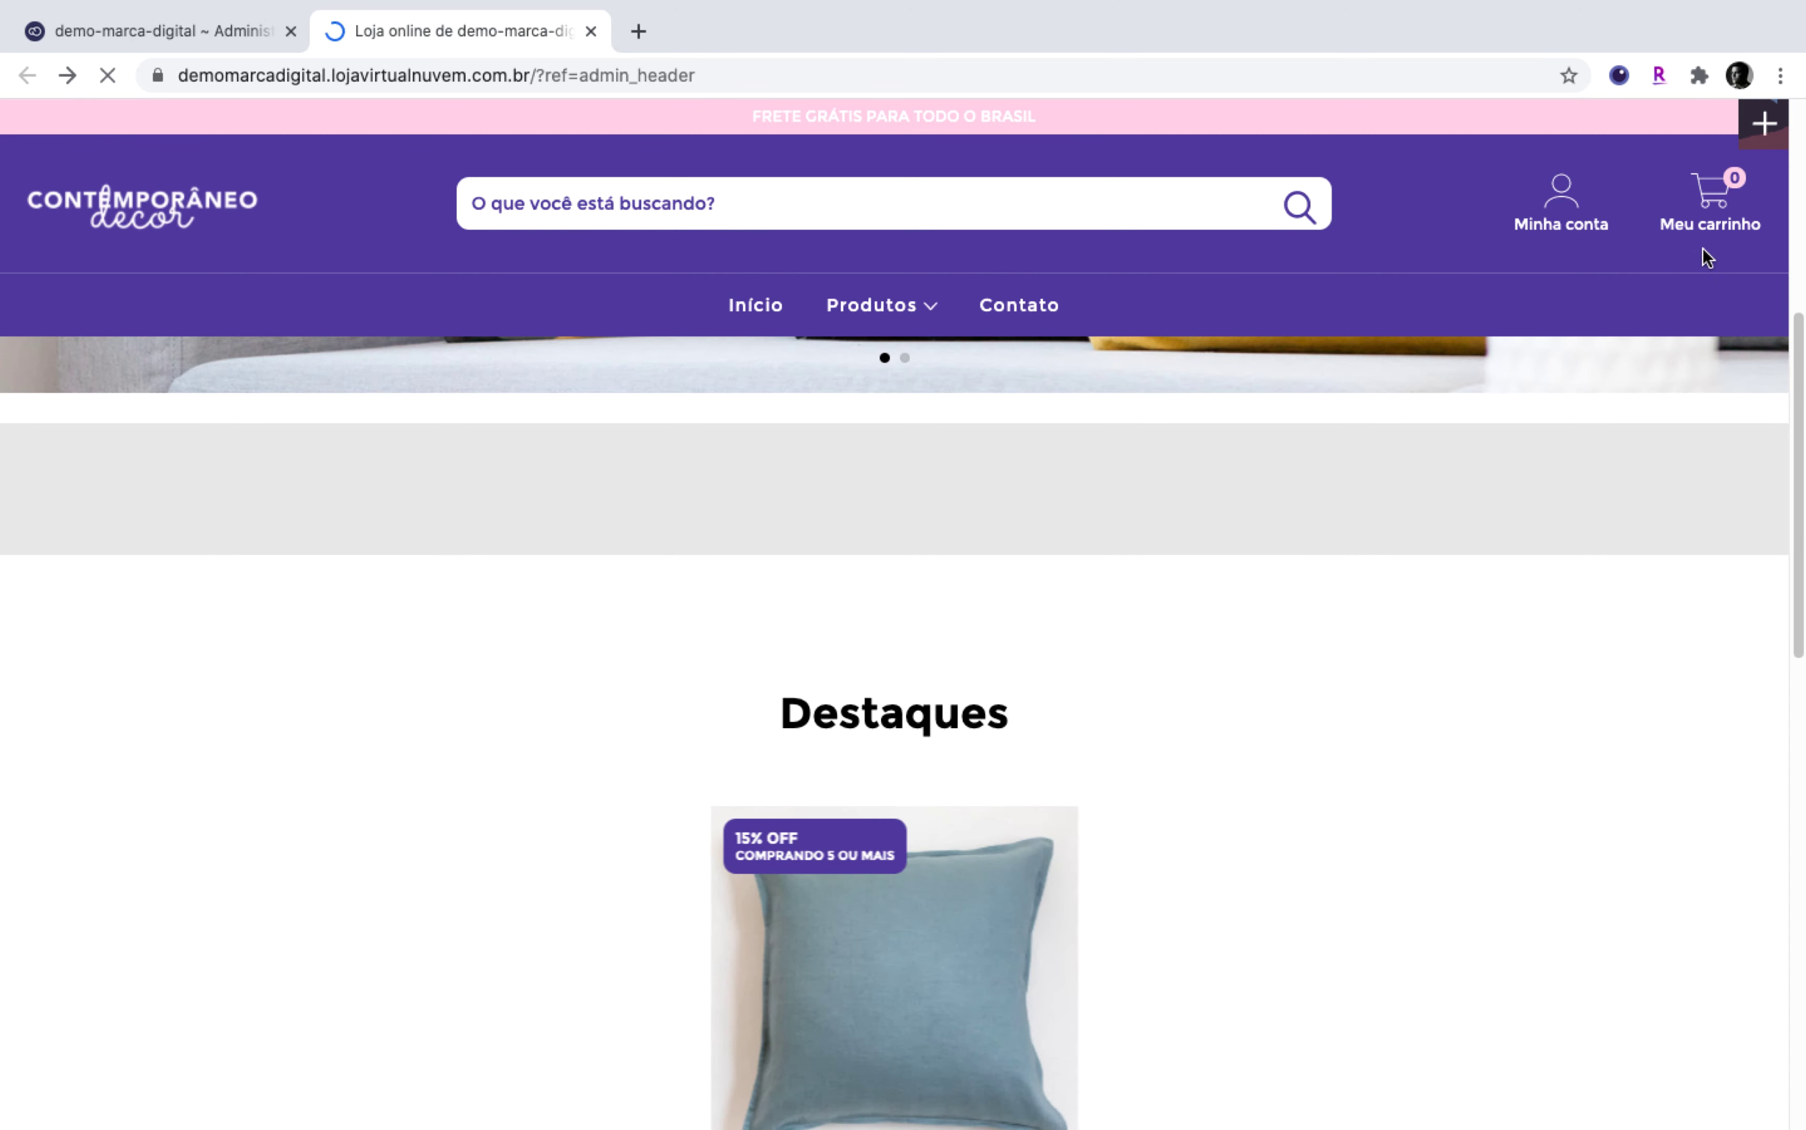
left_click(1712, 201)
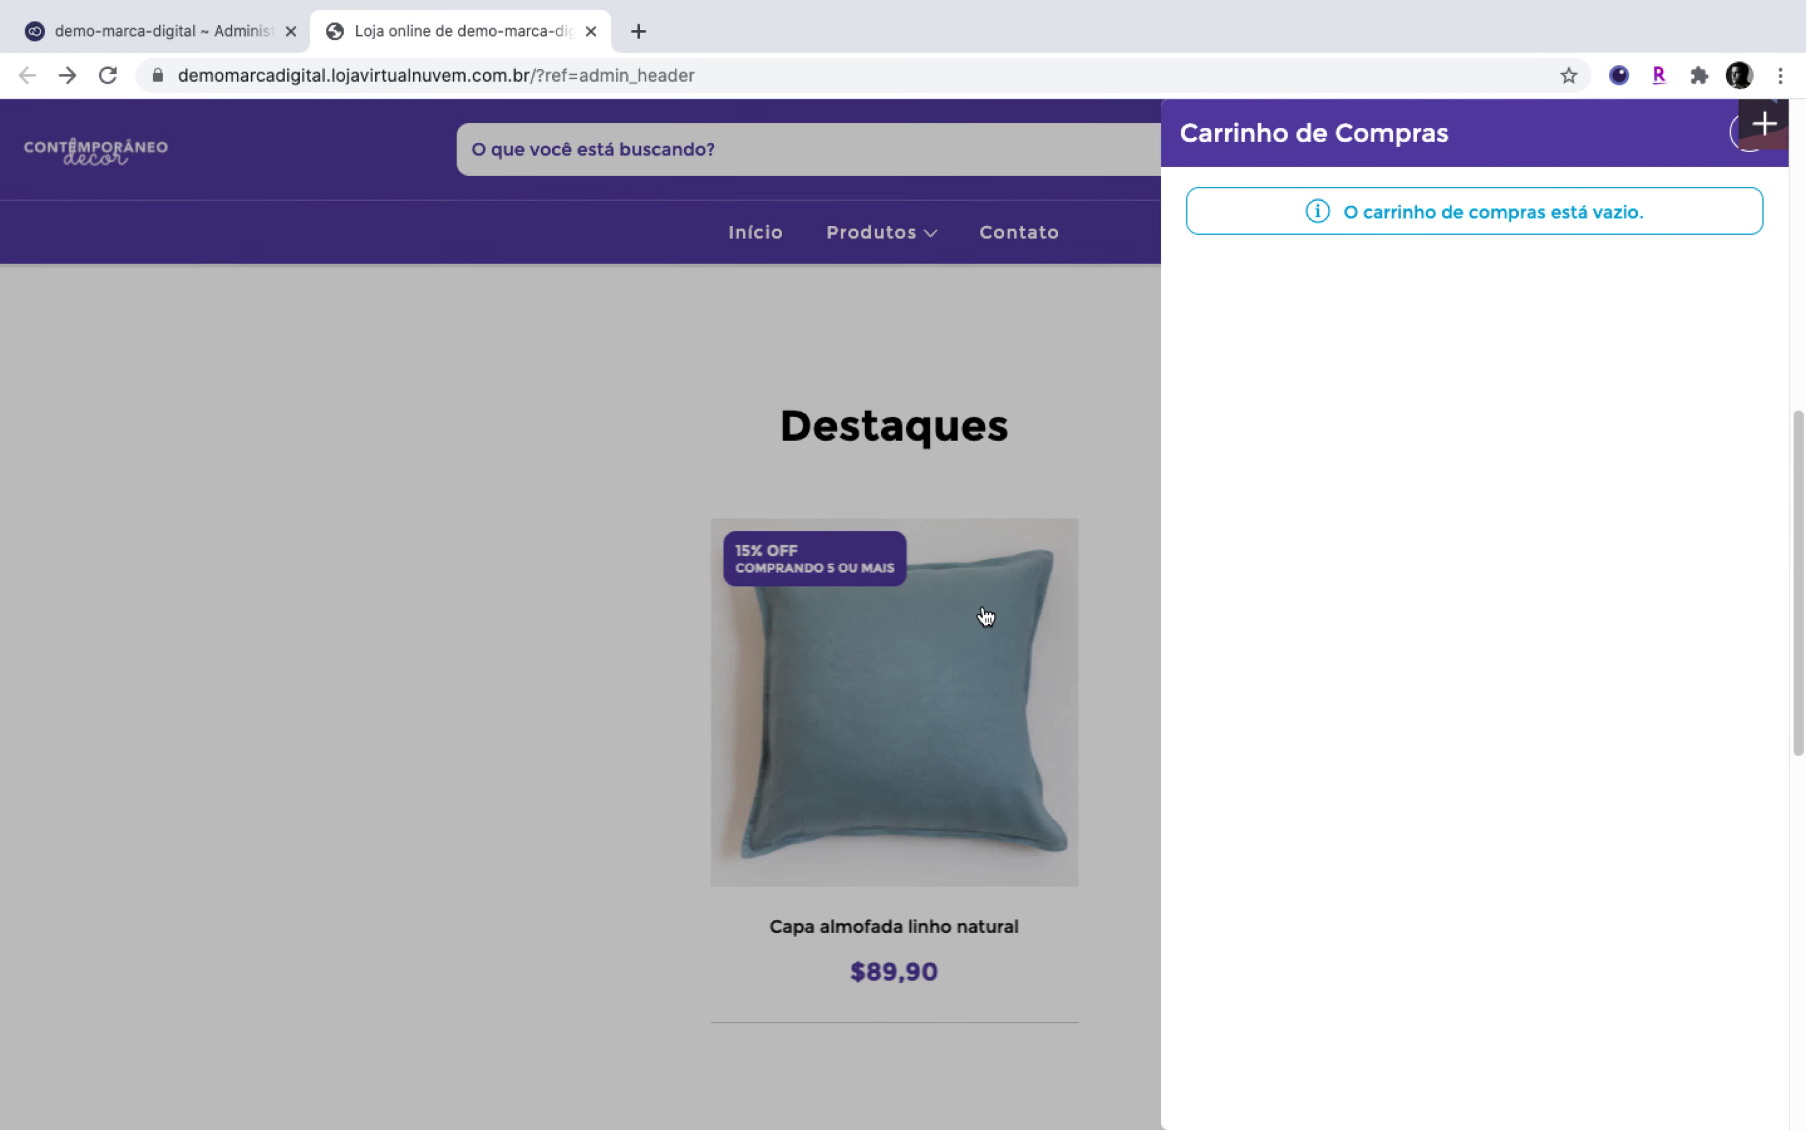
left_click(979, 673)
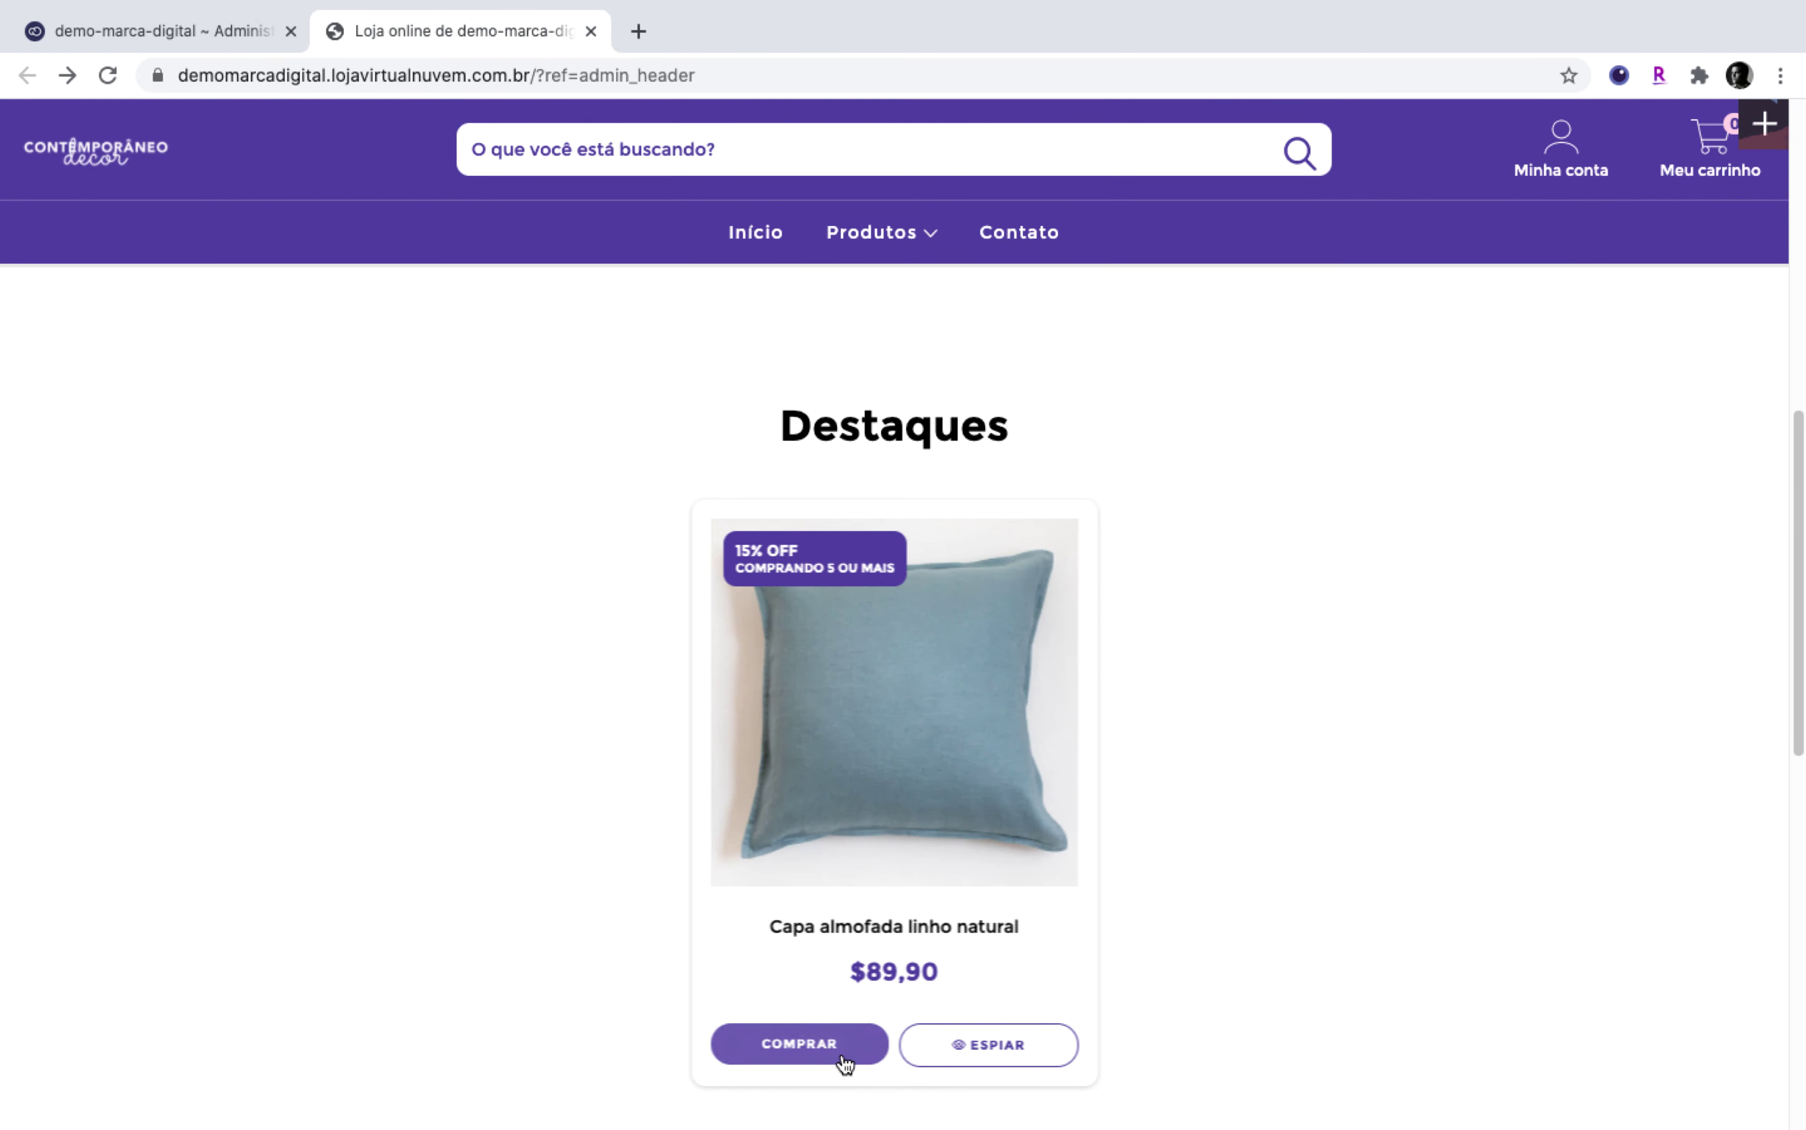
left_click(823, 1045)
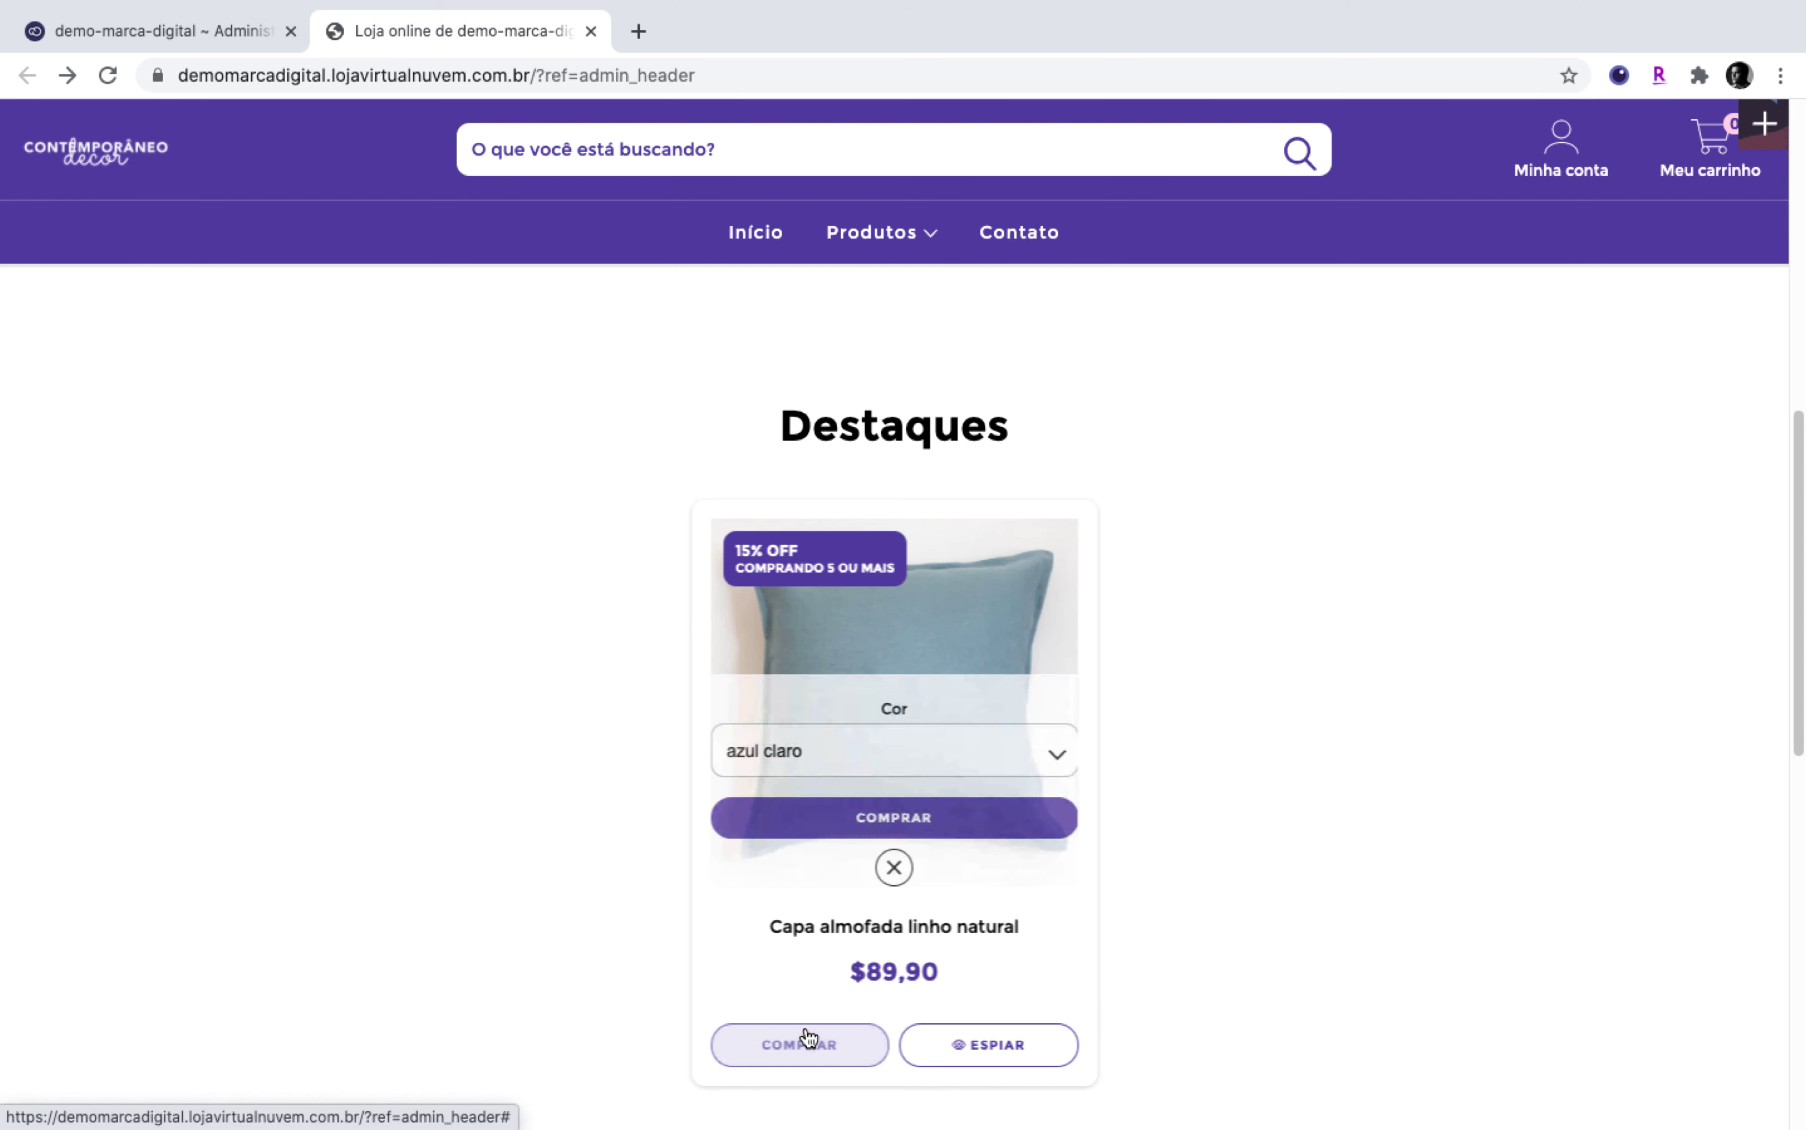
left_click(911, 817)
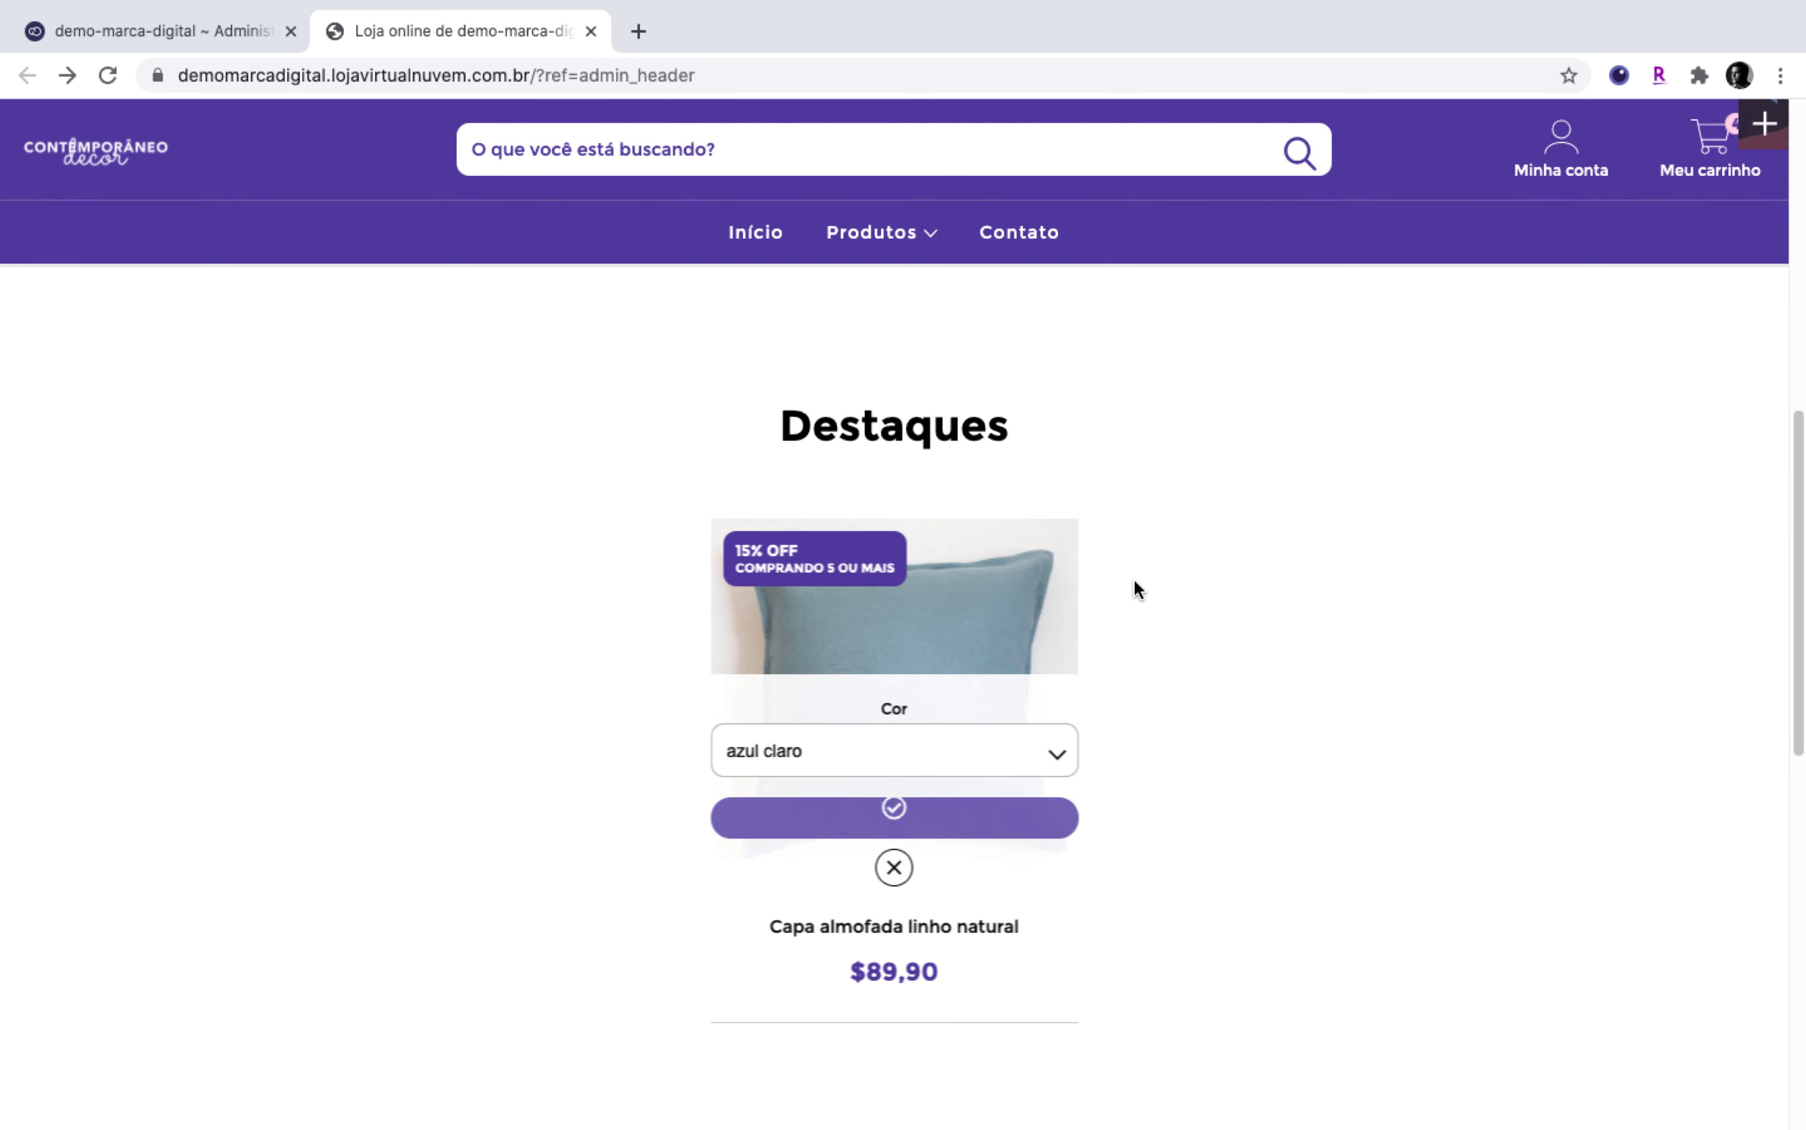
Step: View the shopping cart and raise the pillow cover's quantity to 5
left_click(1591, 410)
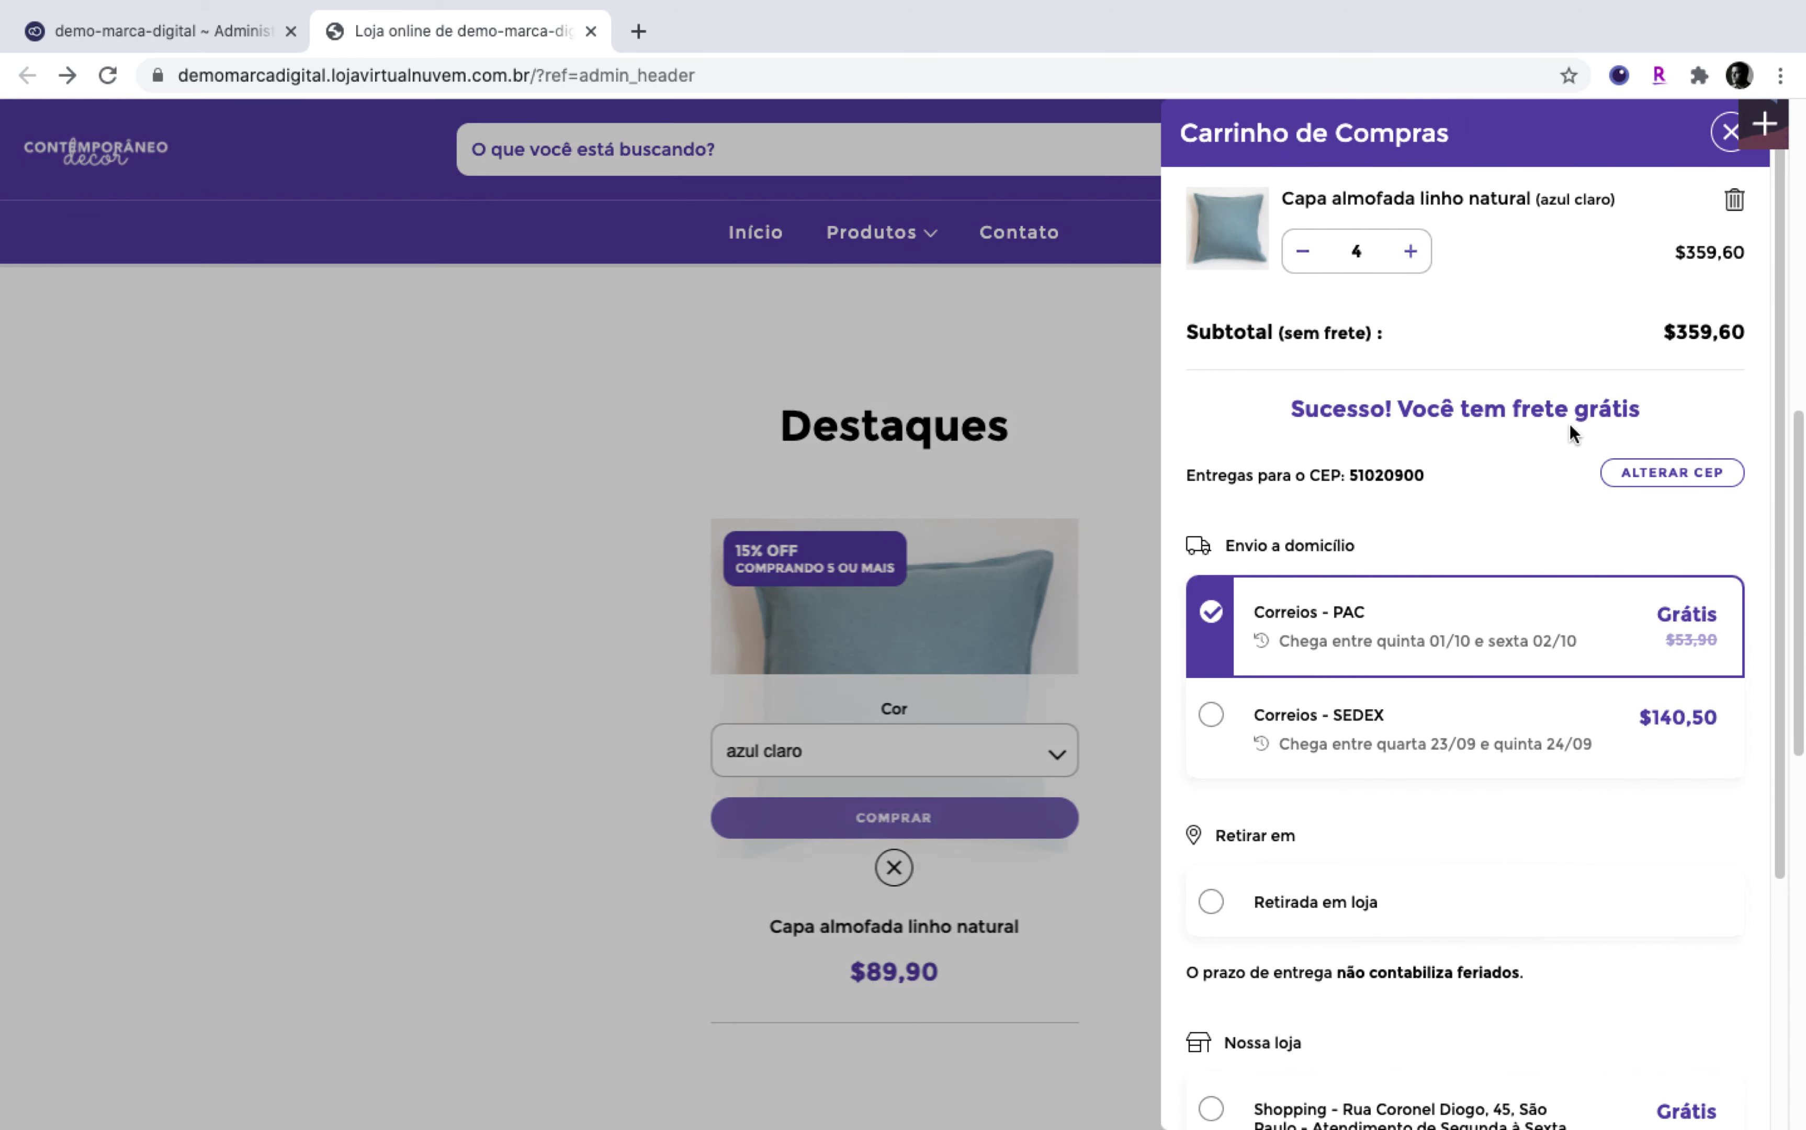
left_click(1408, 253)
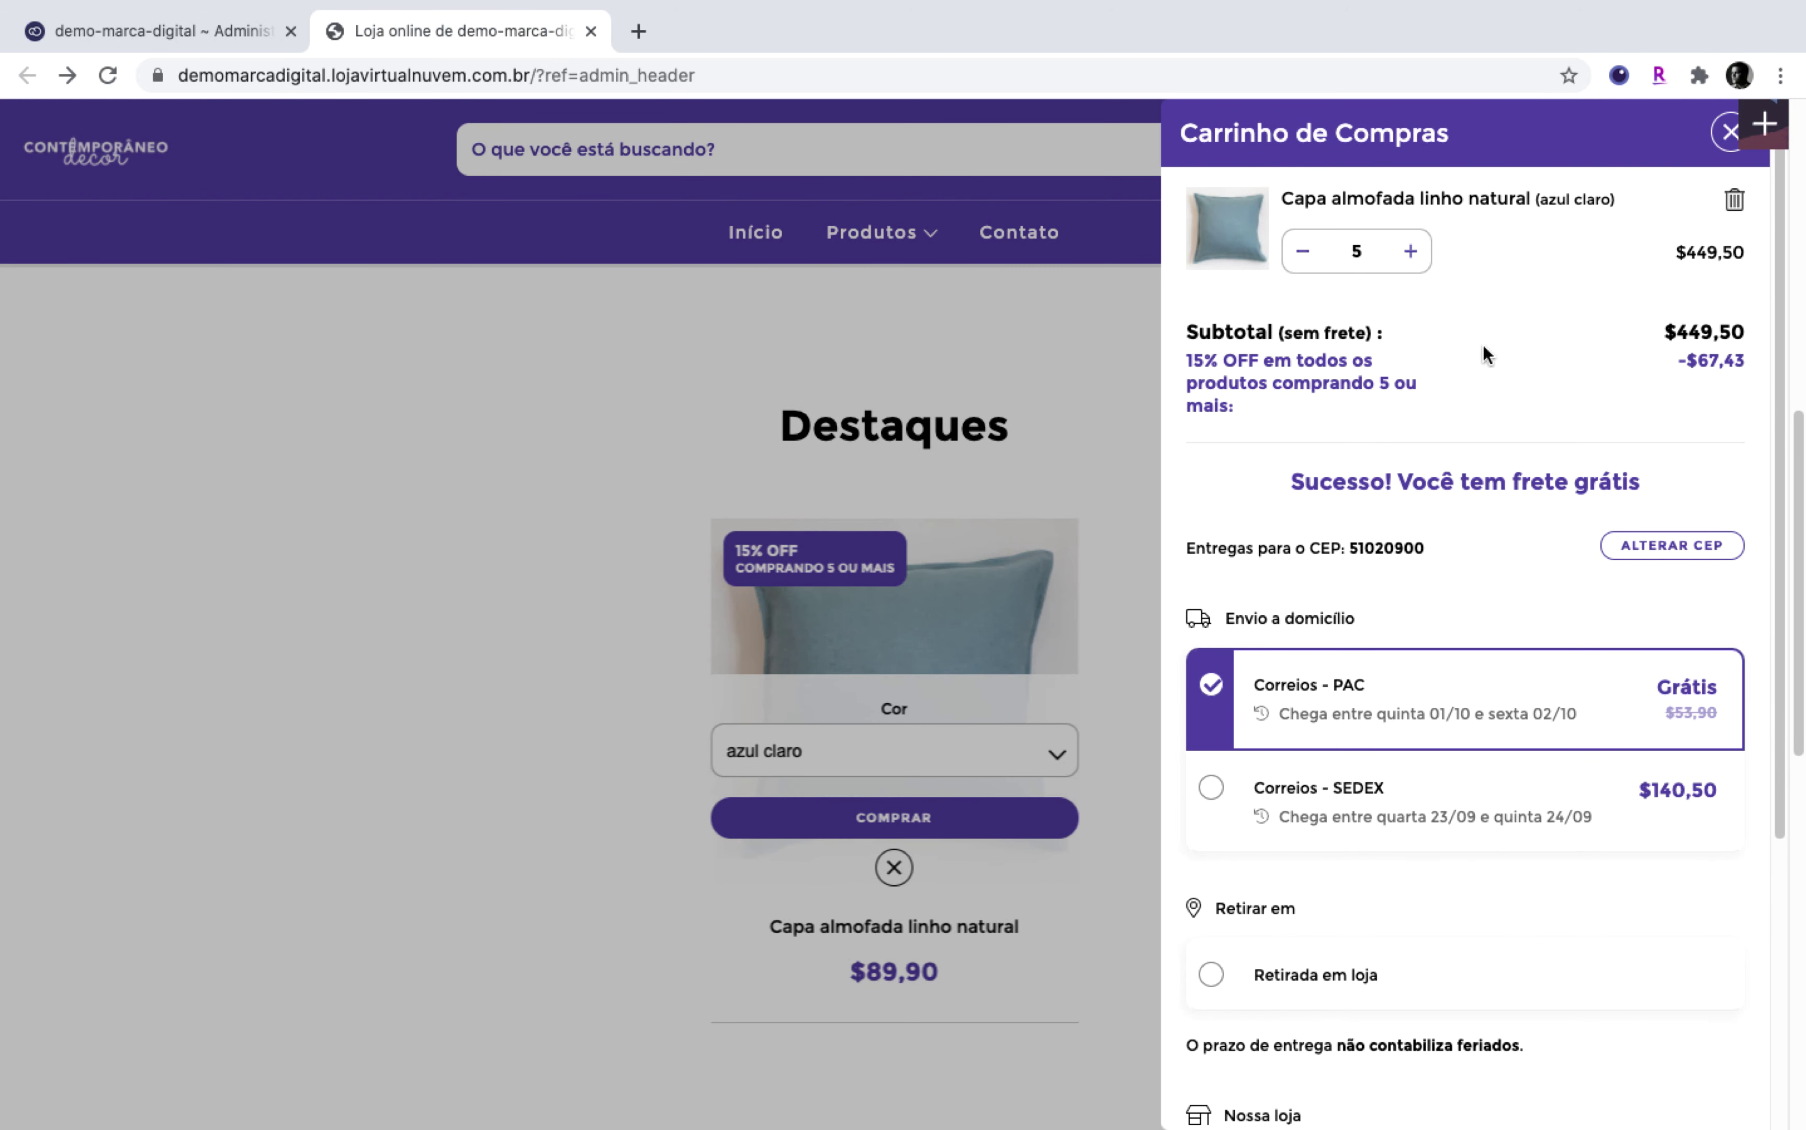
Step: Check the quantity discount in the cart and proceed to checkout with the five pillow covers
left_click_drag(1678, 360, 1731, 358)
scroll(1738, 374, "down", 5)
left_click(1613, 1024)
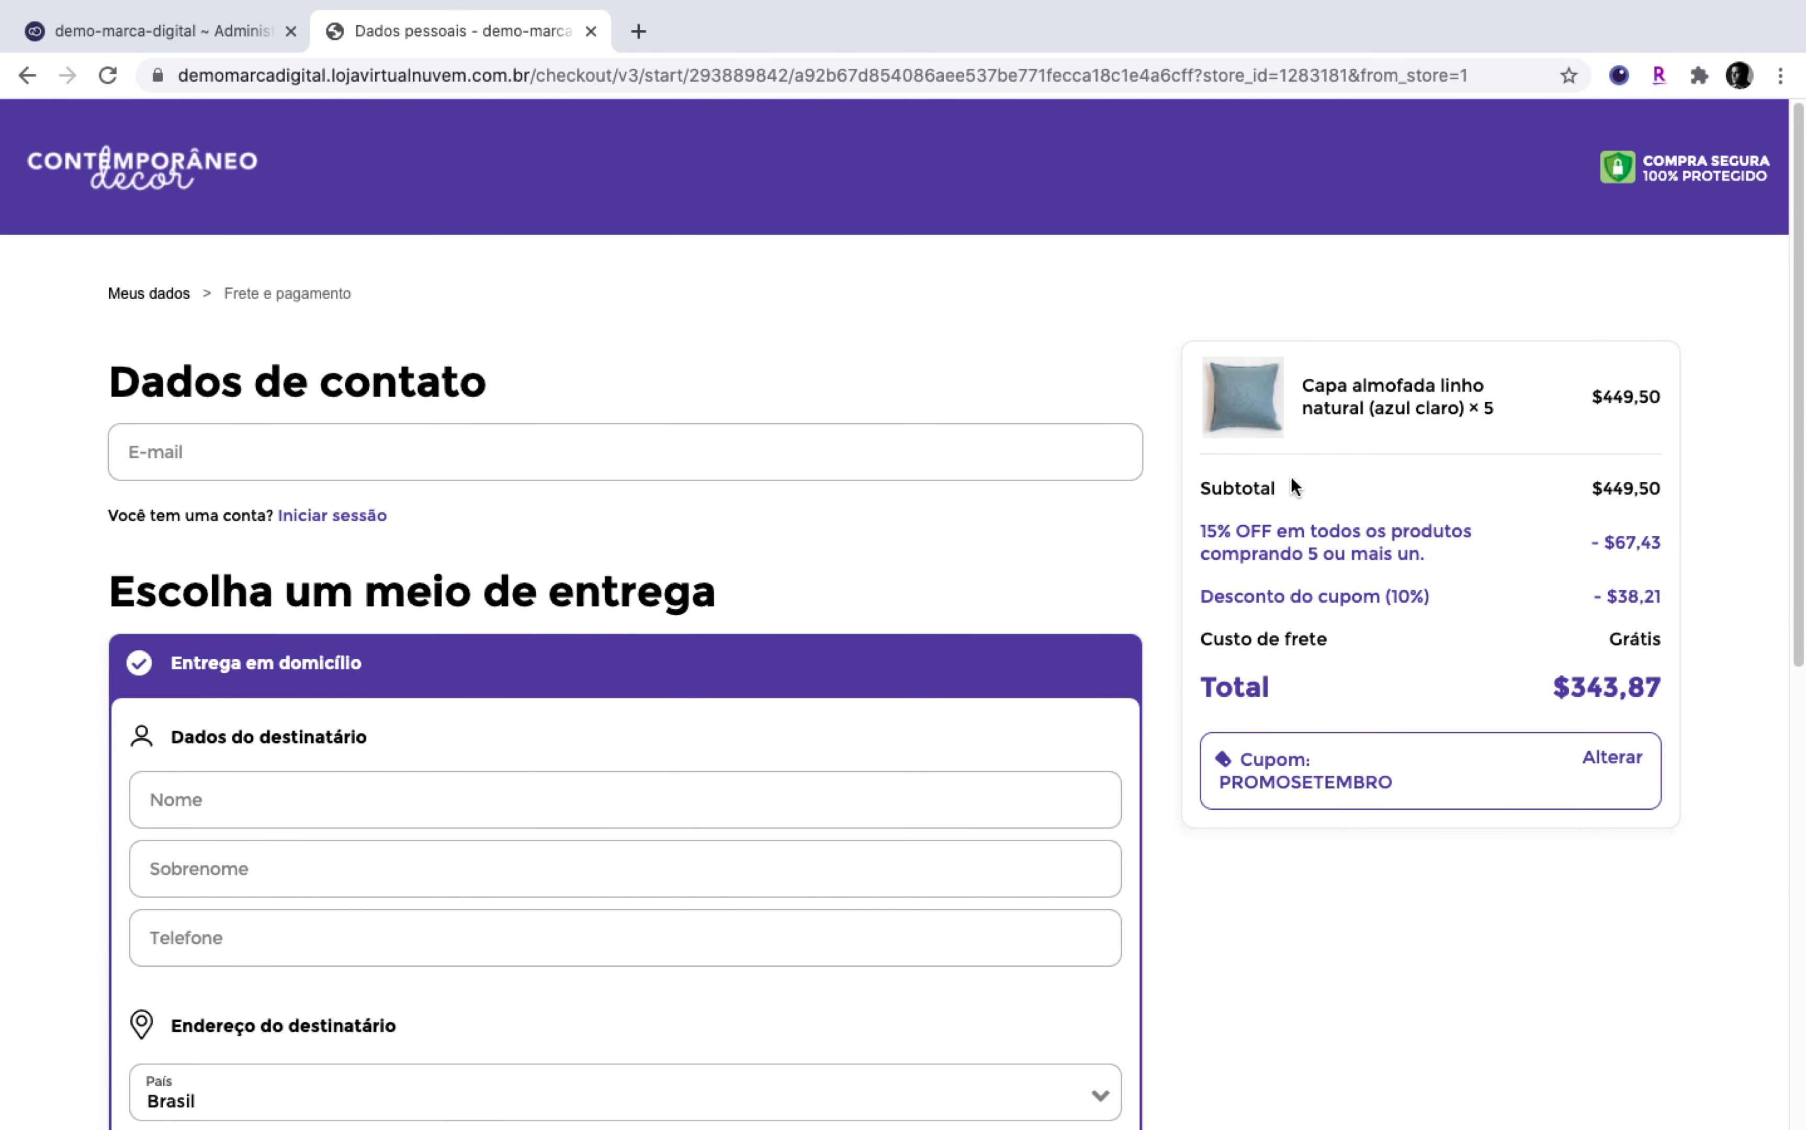
Step: Review the quantity promotion and coupon discount amounts in the checkout order summary
left_click_drag(1201, 532, 1450, 546)
left_click_drag(1589, 597, 1667, 657)
left_click(1598, 592)
left_click_drag(1201, 523, 1463, 558)
left_click(1617, 600)
left_click_drag(1589, 596, 1662, 598)
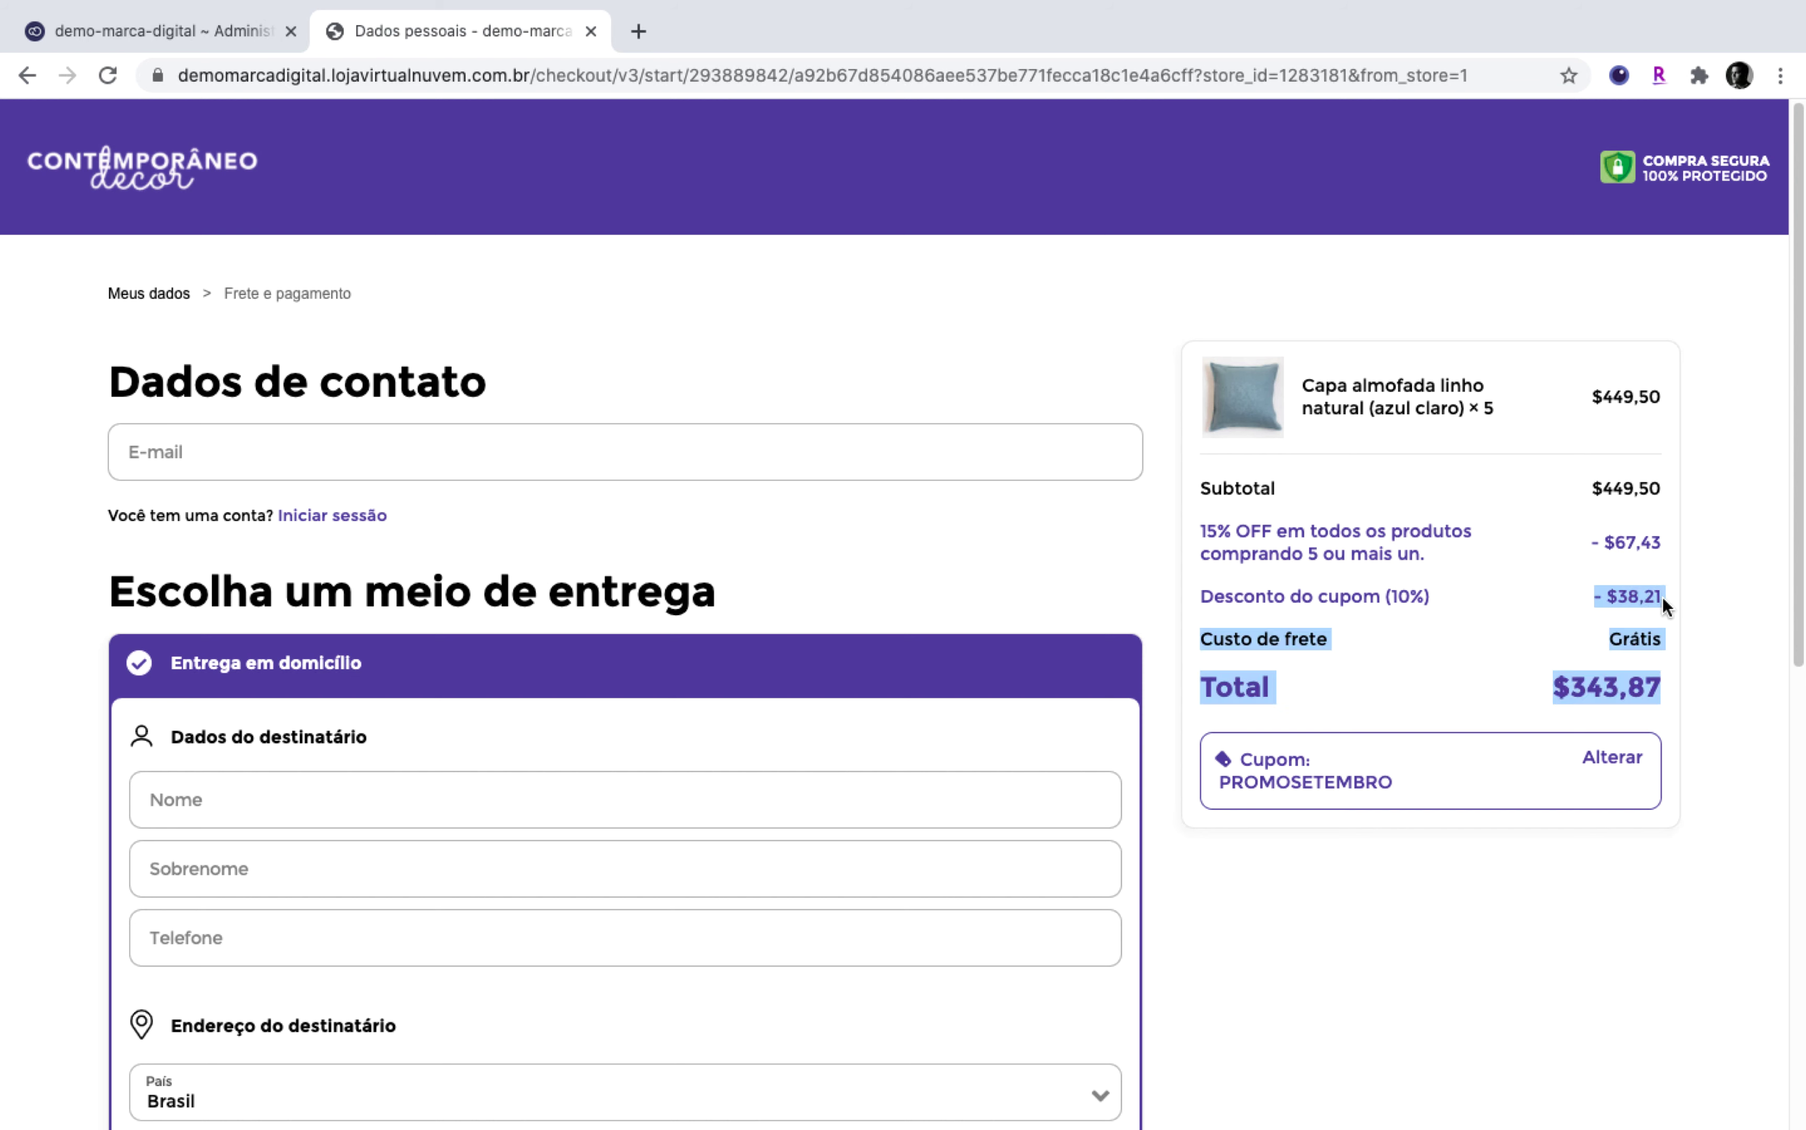
left_click(1668, 658)
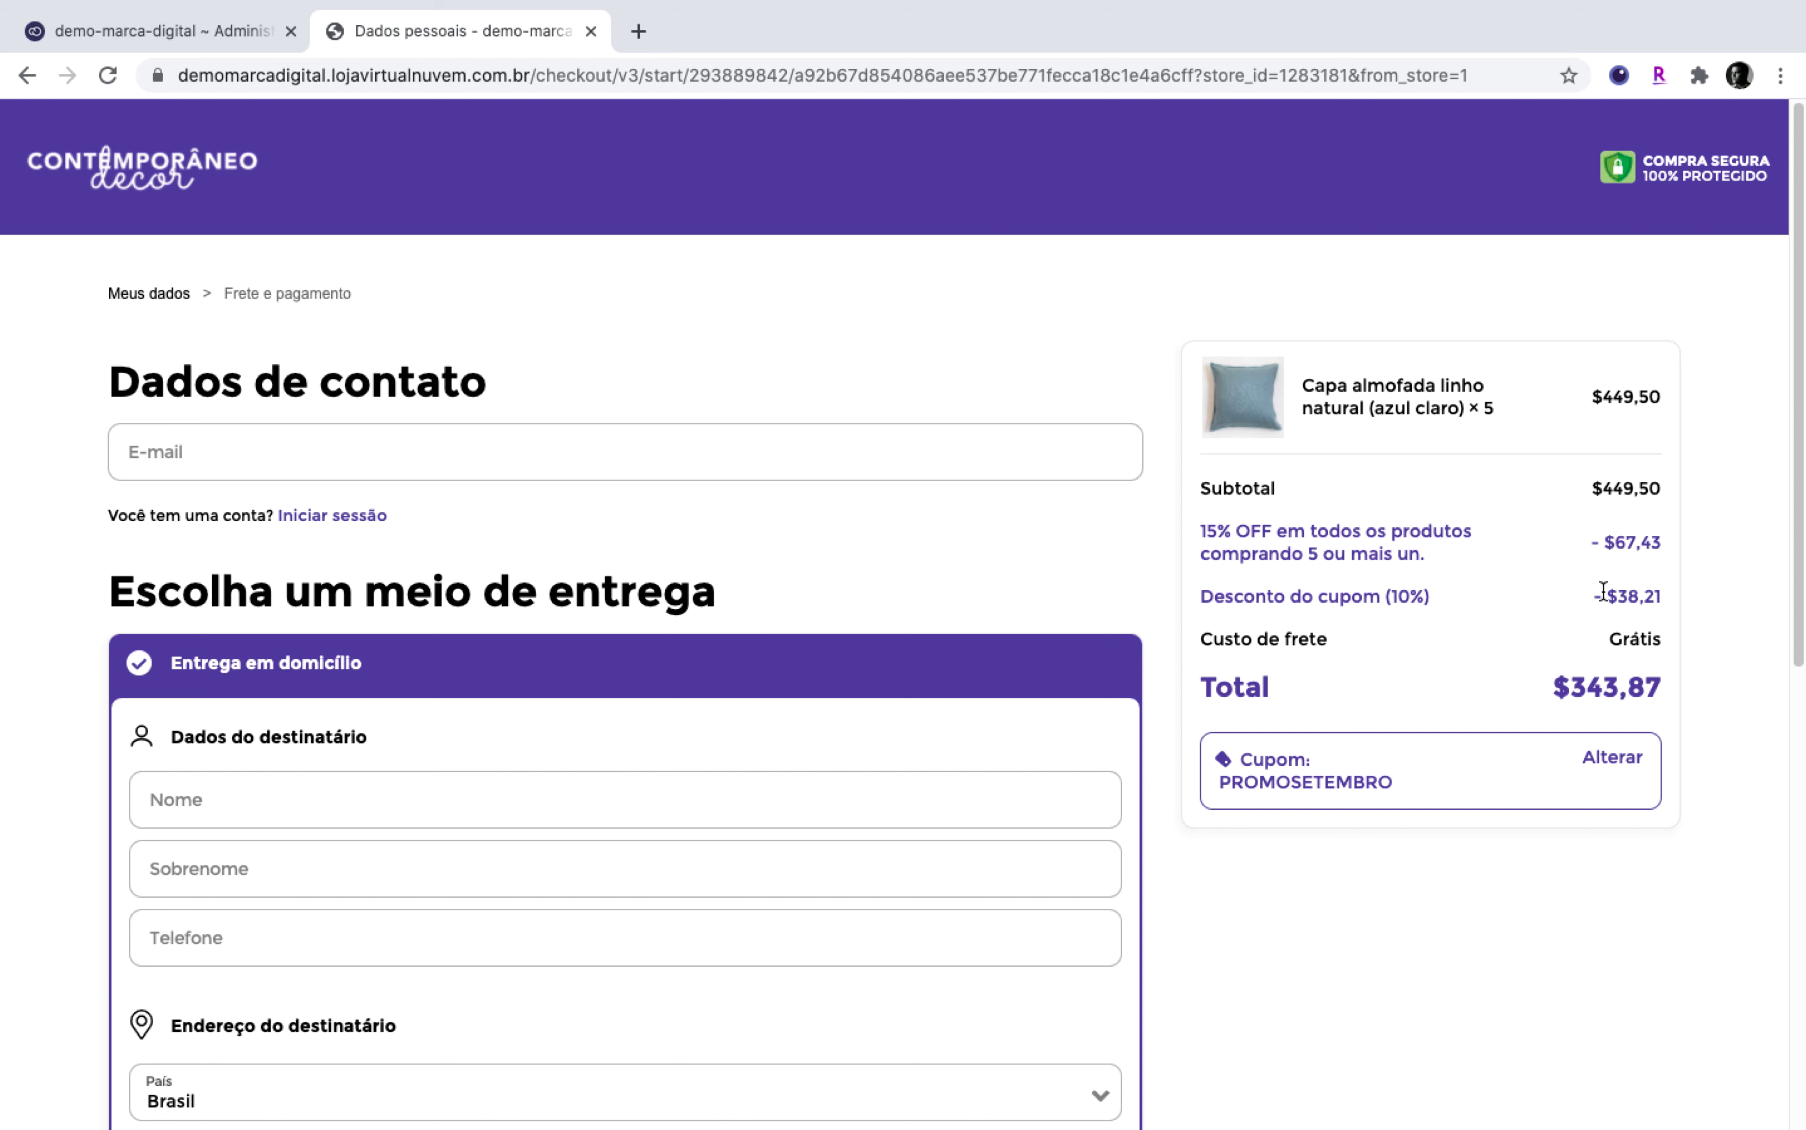
left_click_drag(1628, 544, 1590, 544)
left_click(1625, 613)
Step: Look through the checkout form's contact, delivery address and billing sections, including the CPF ou CNPJ field
scroll(1798, 624, "down", 2)
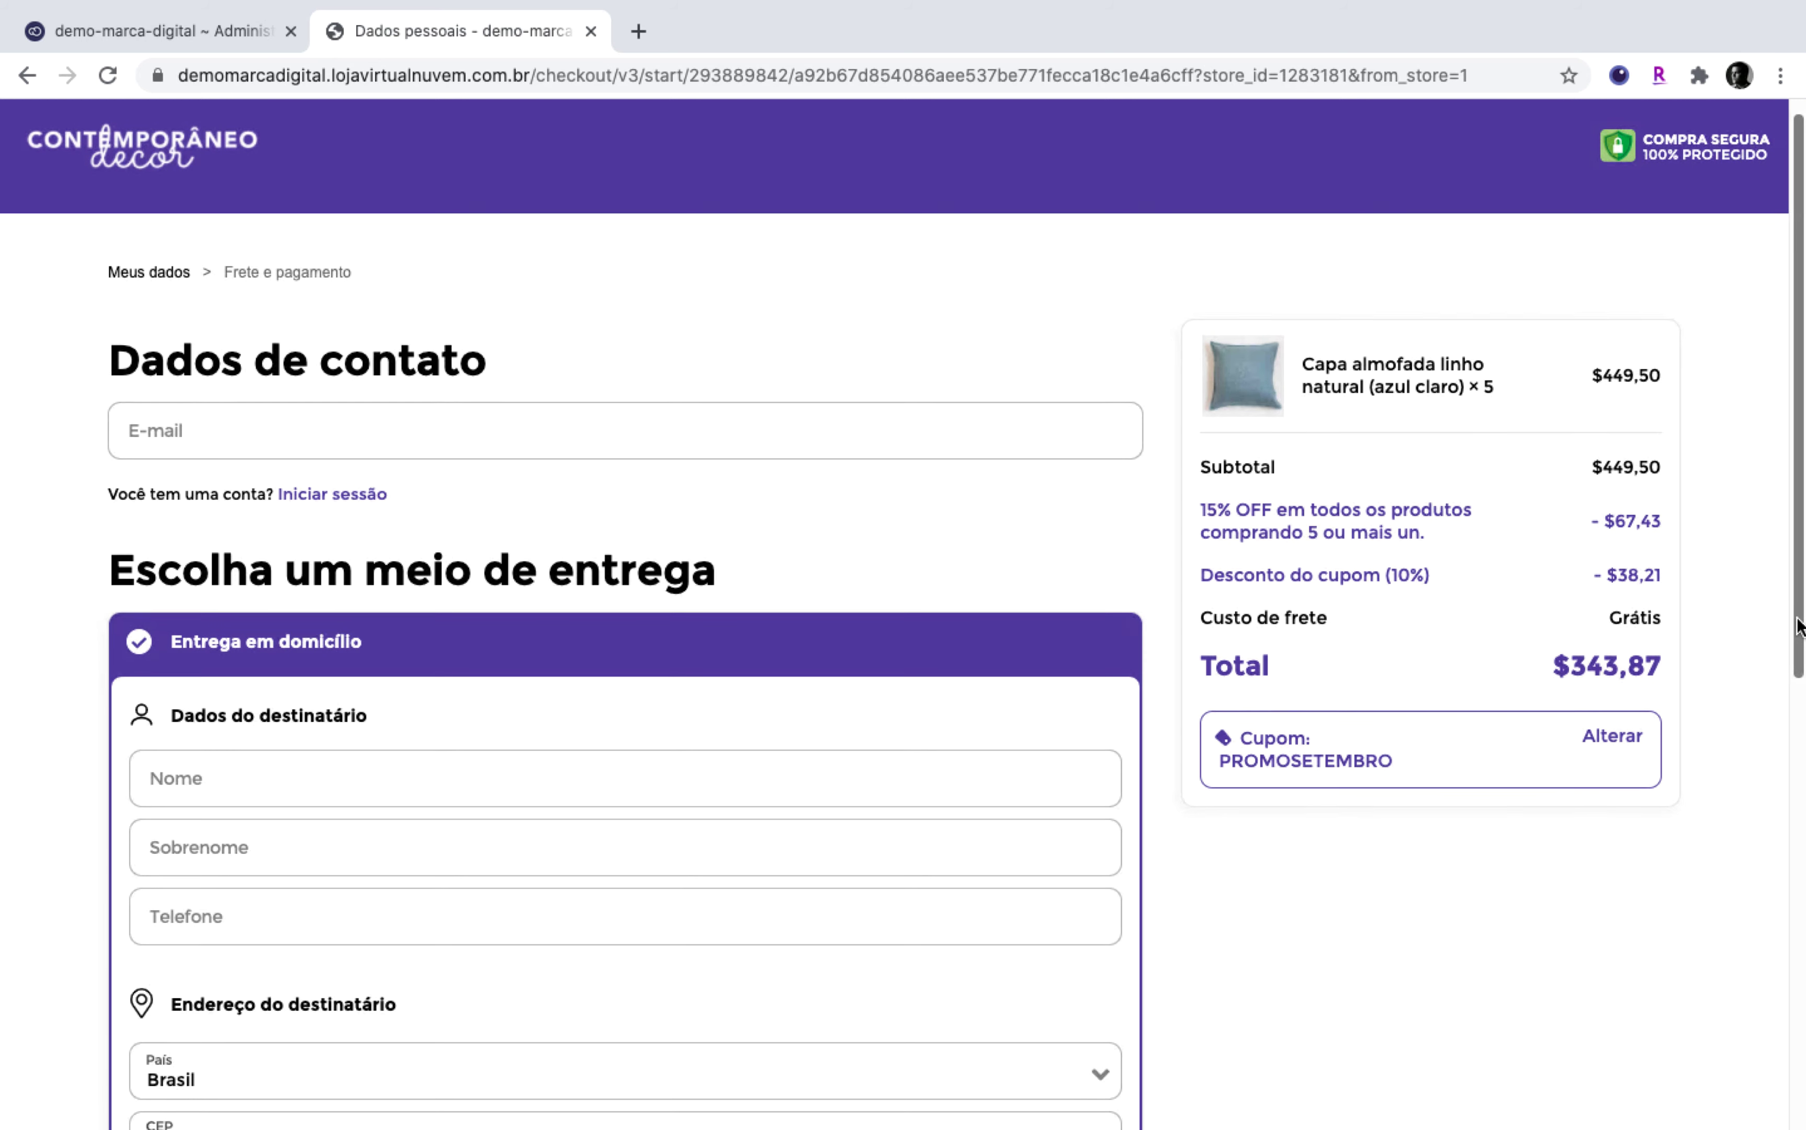
left_click_drag(1798, 625, 1686, 944)
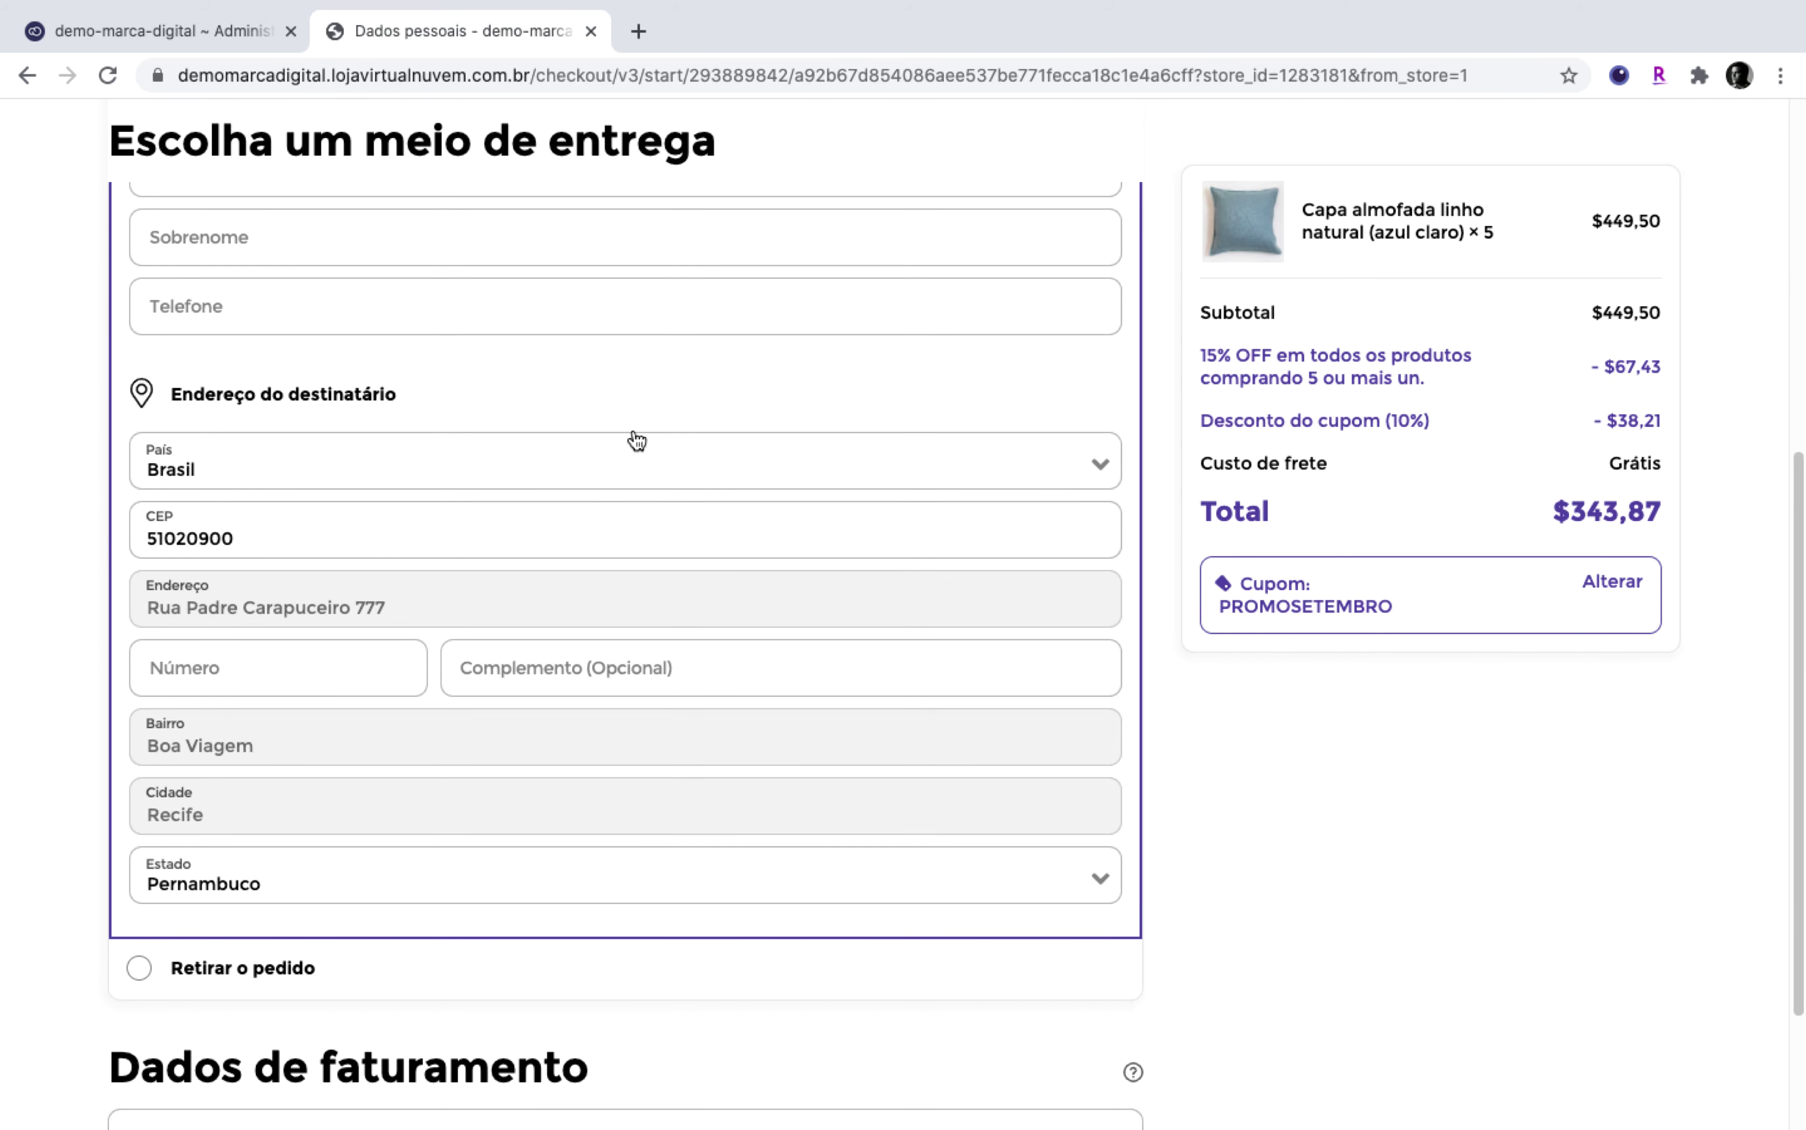
scroll(667, 445, "down", 4)
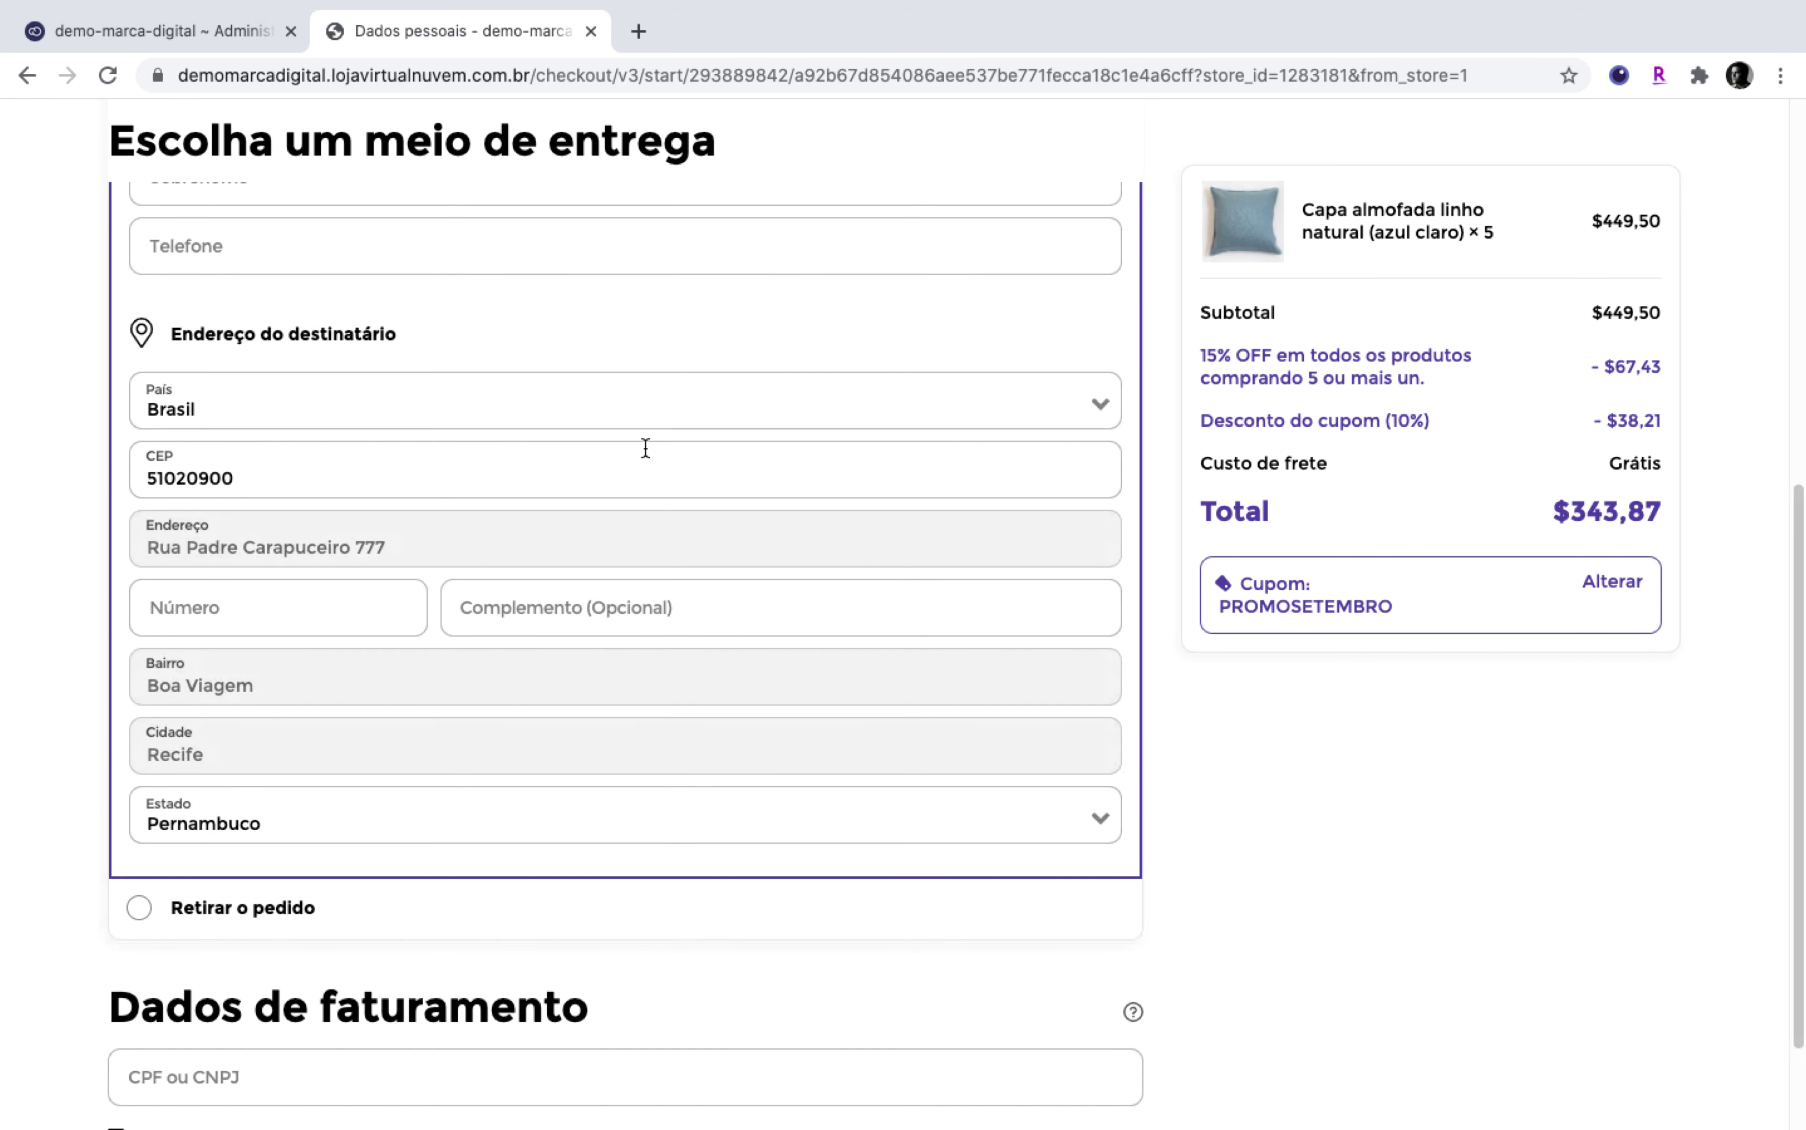
scroll(642, 454, "down", 1)
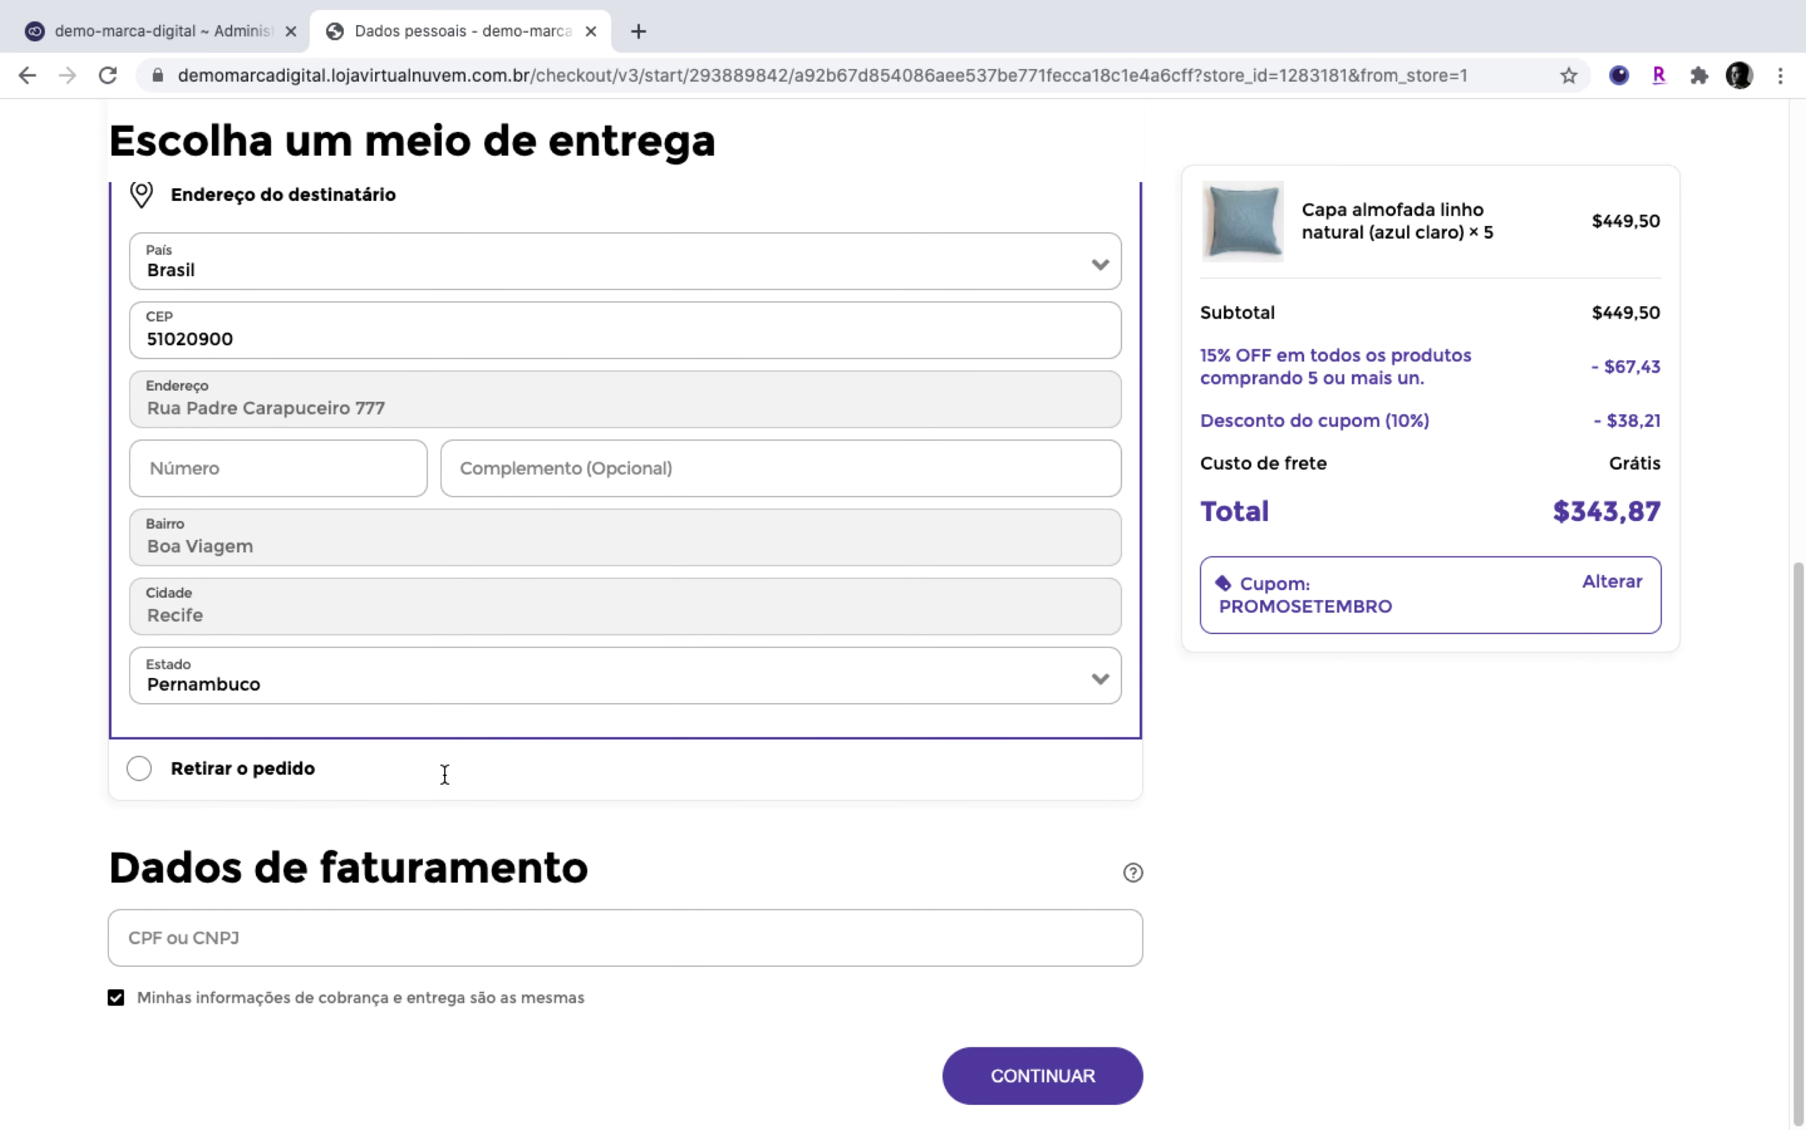
left_click(415, 931)
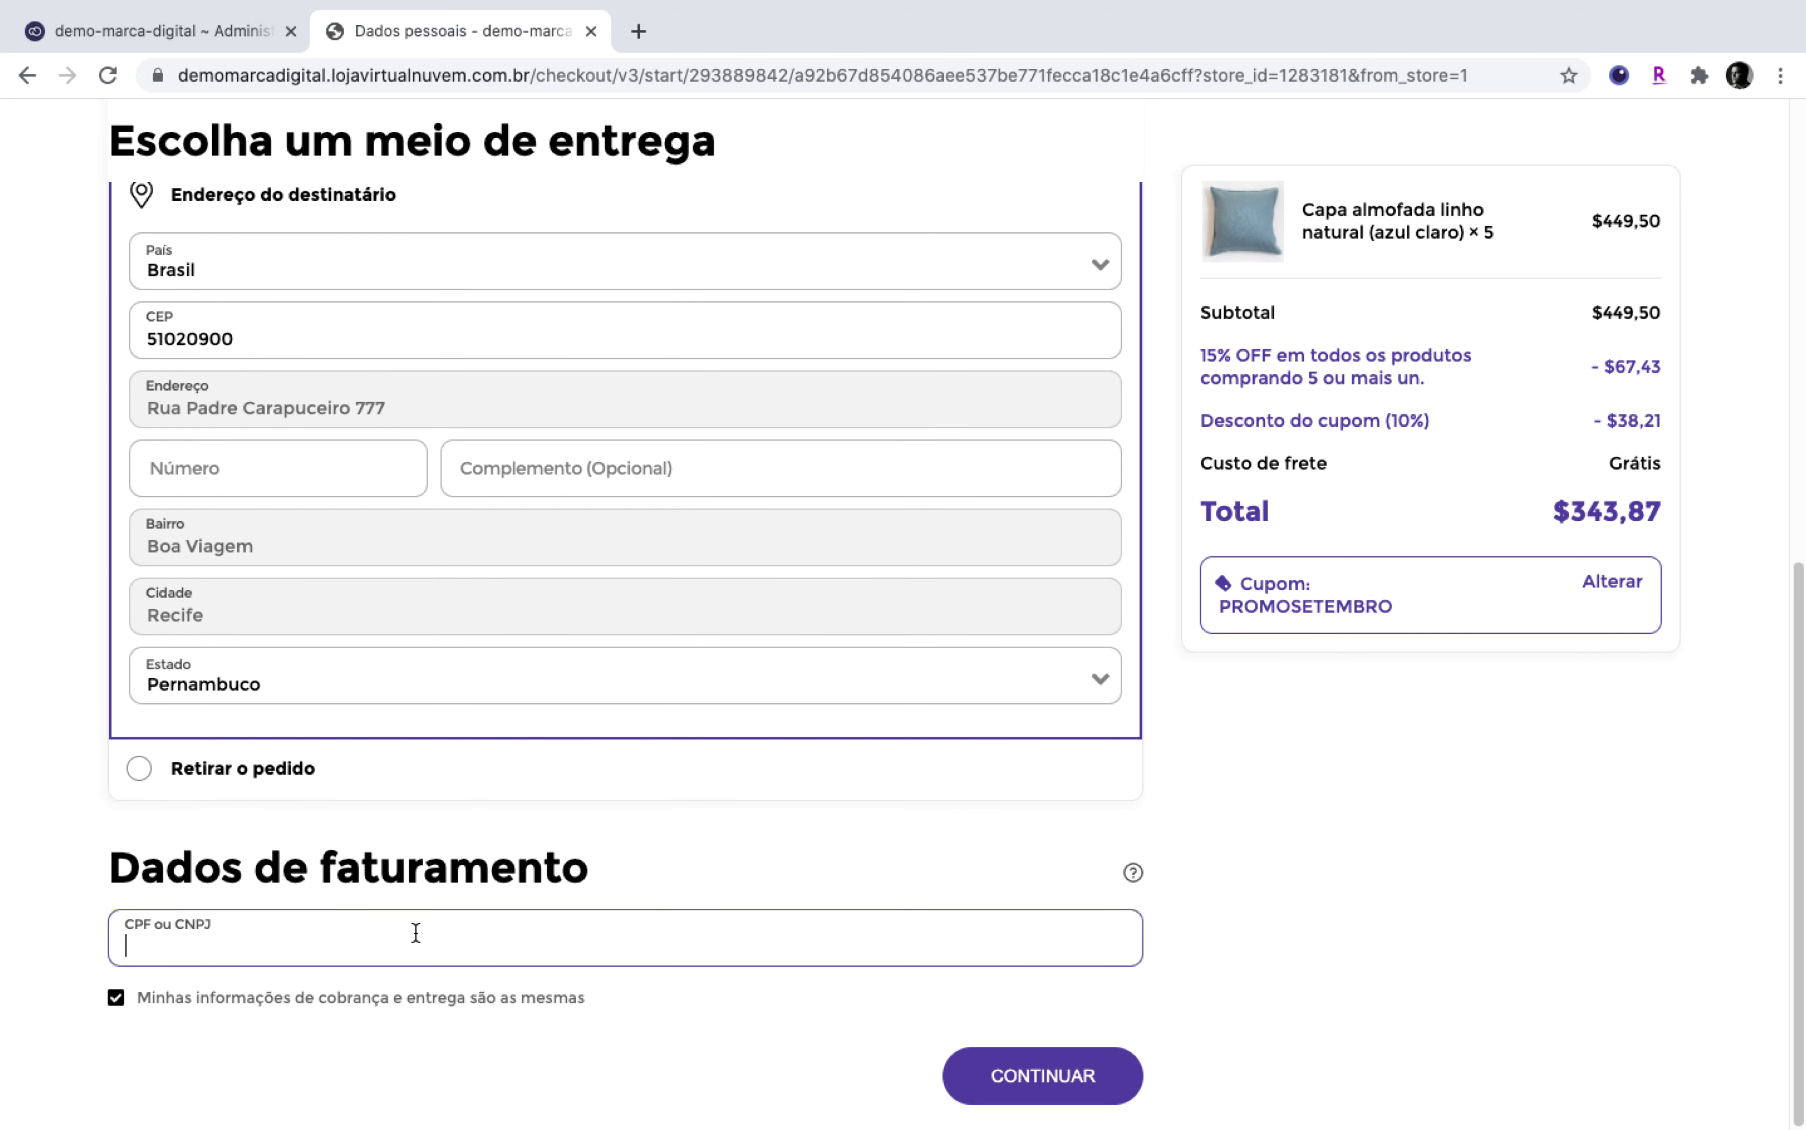
left_click(1404, 923)
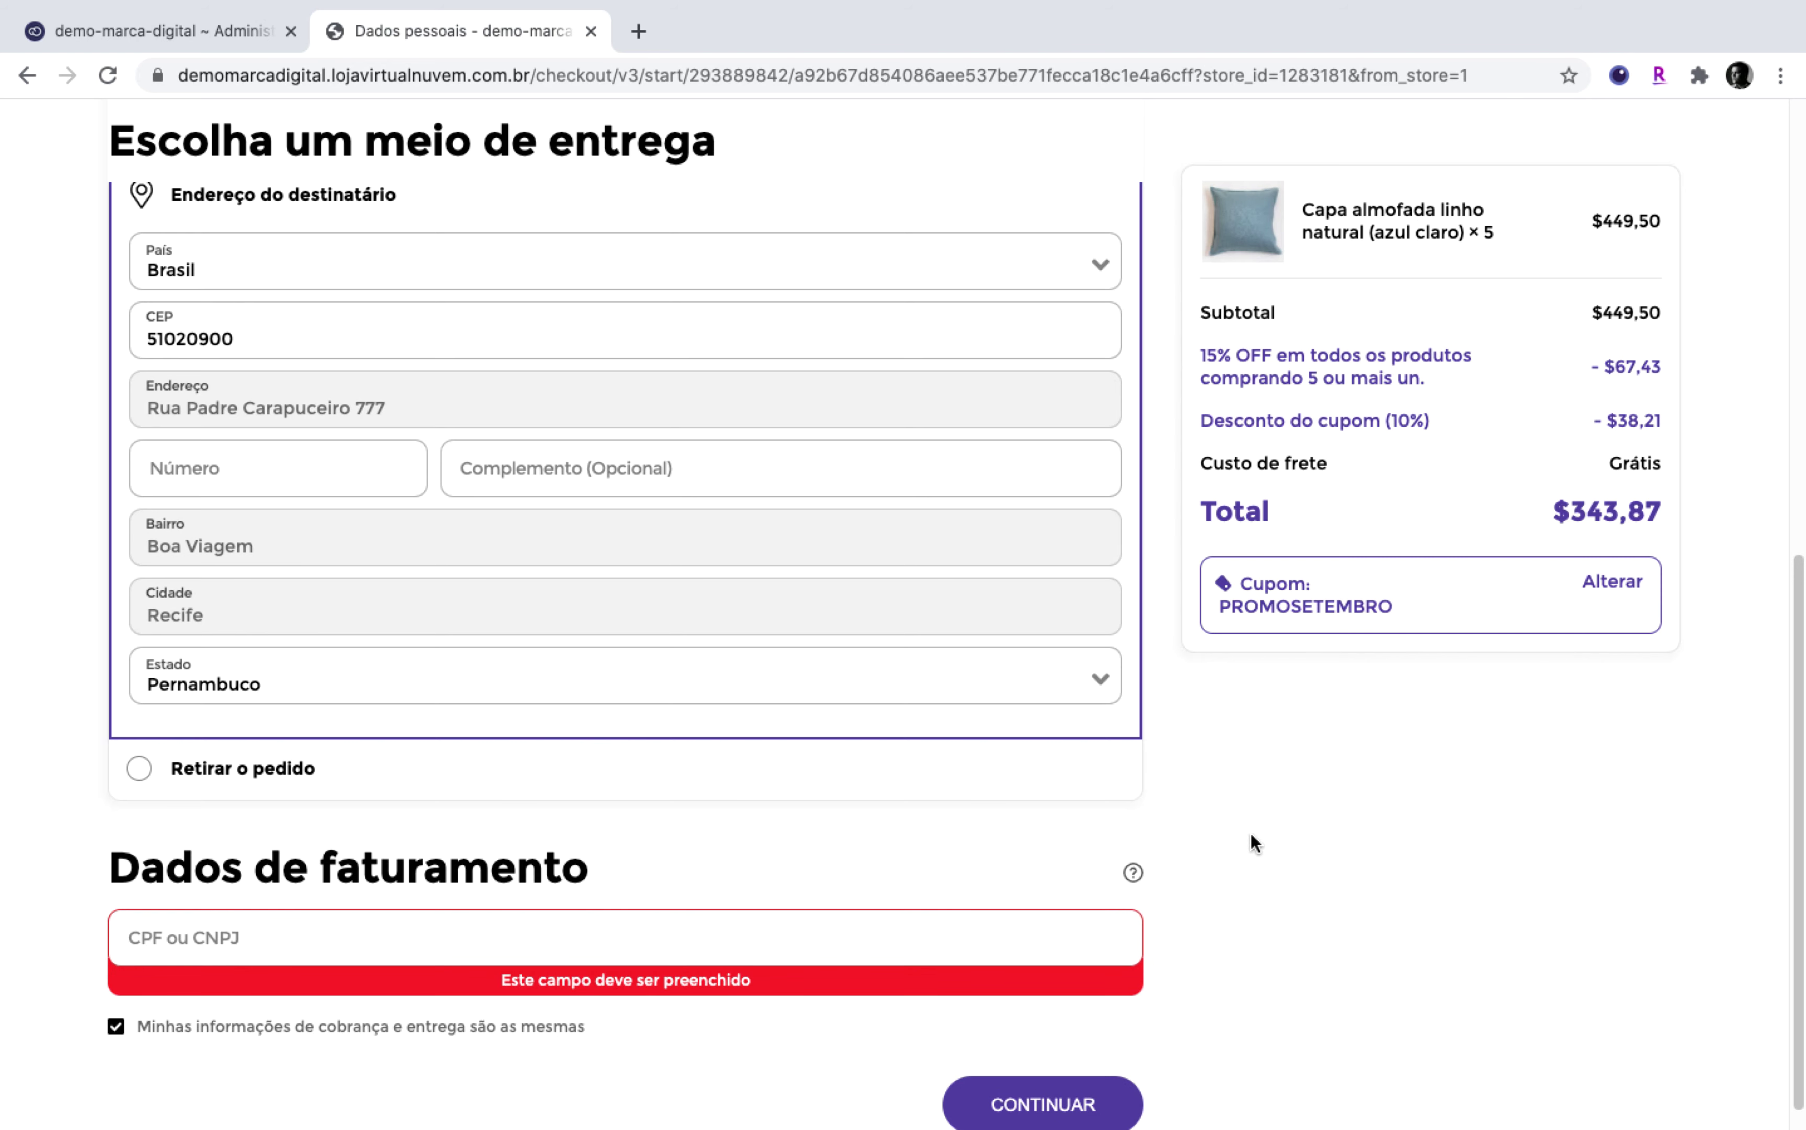
scroll(823, 628, "up", 5)
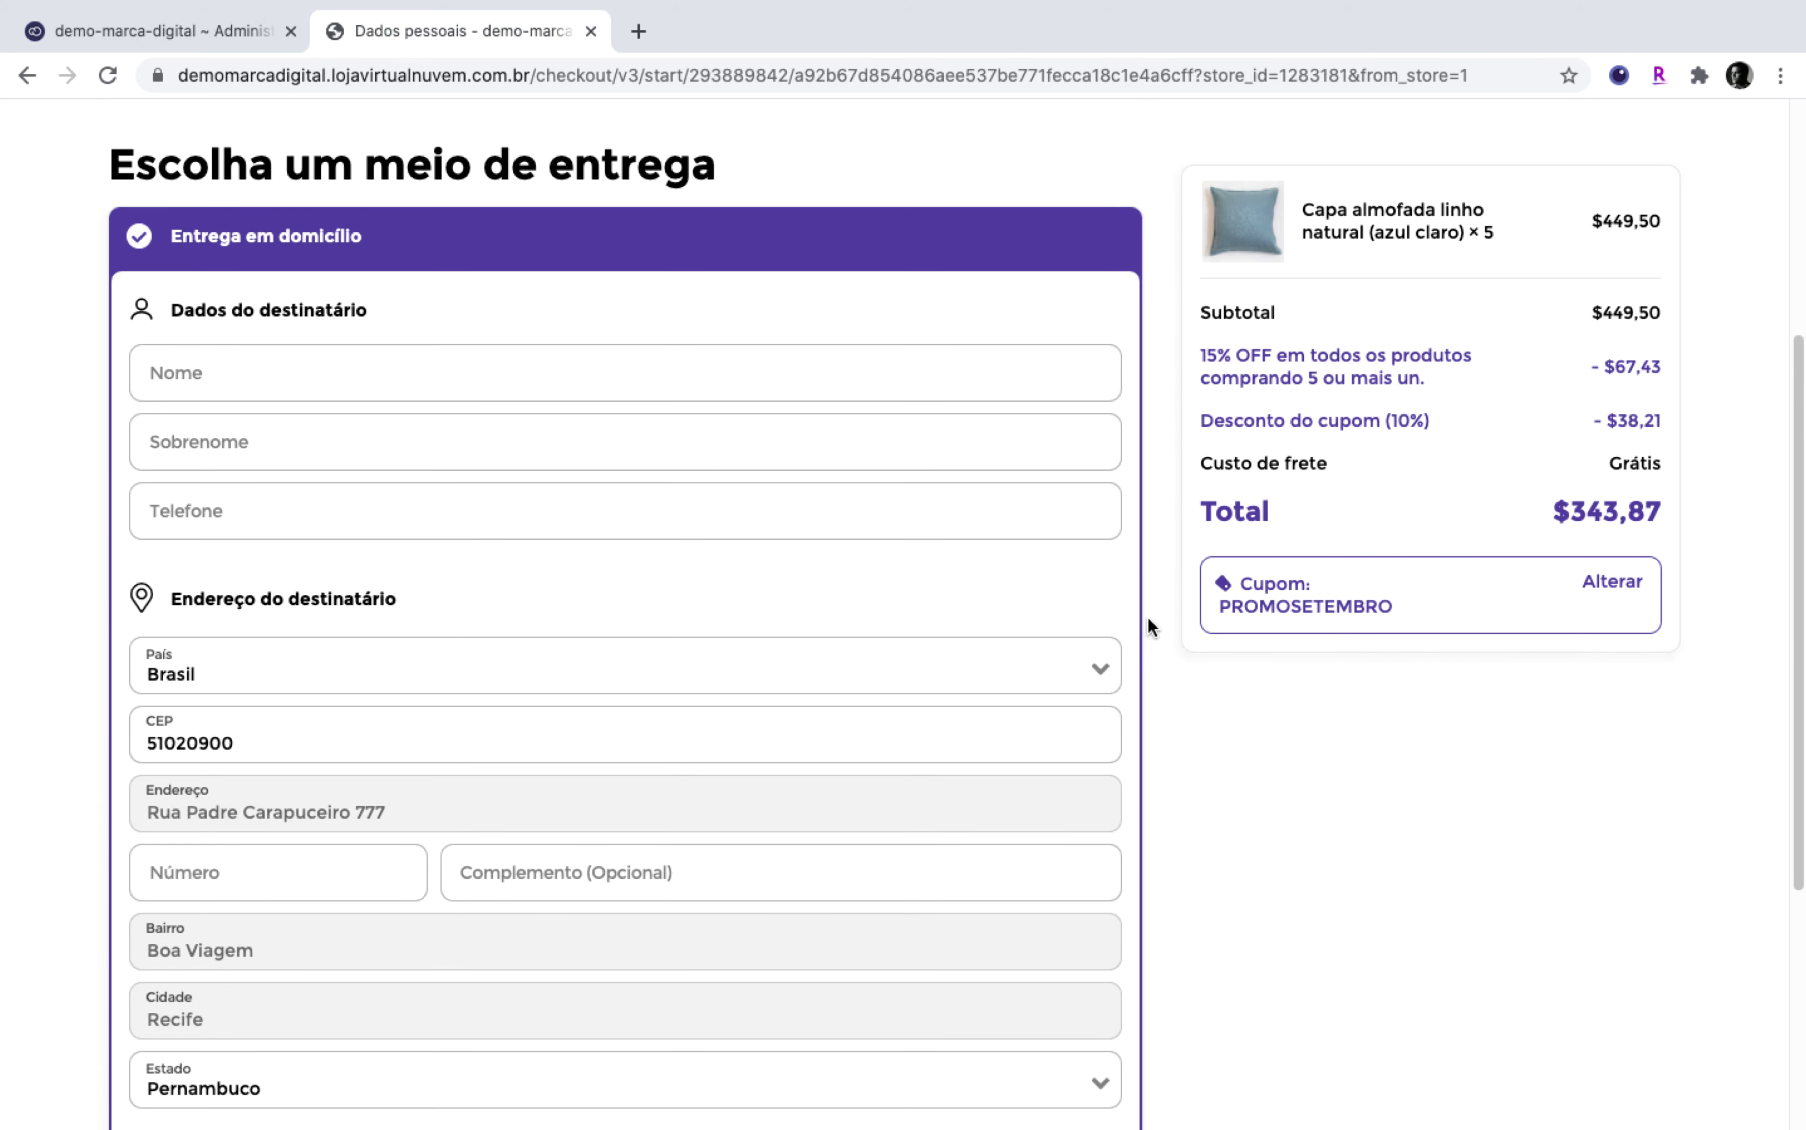
scroll(1137, 598, "up", 5)
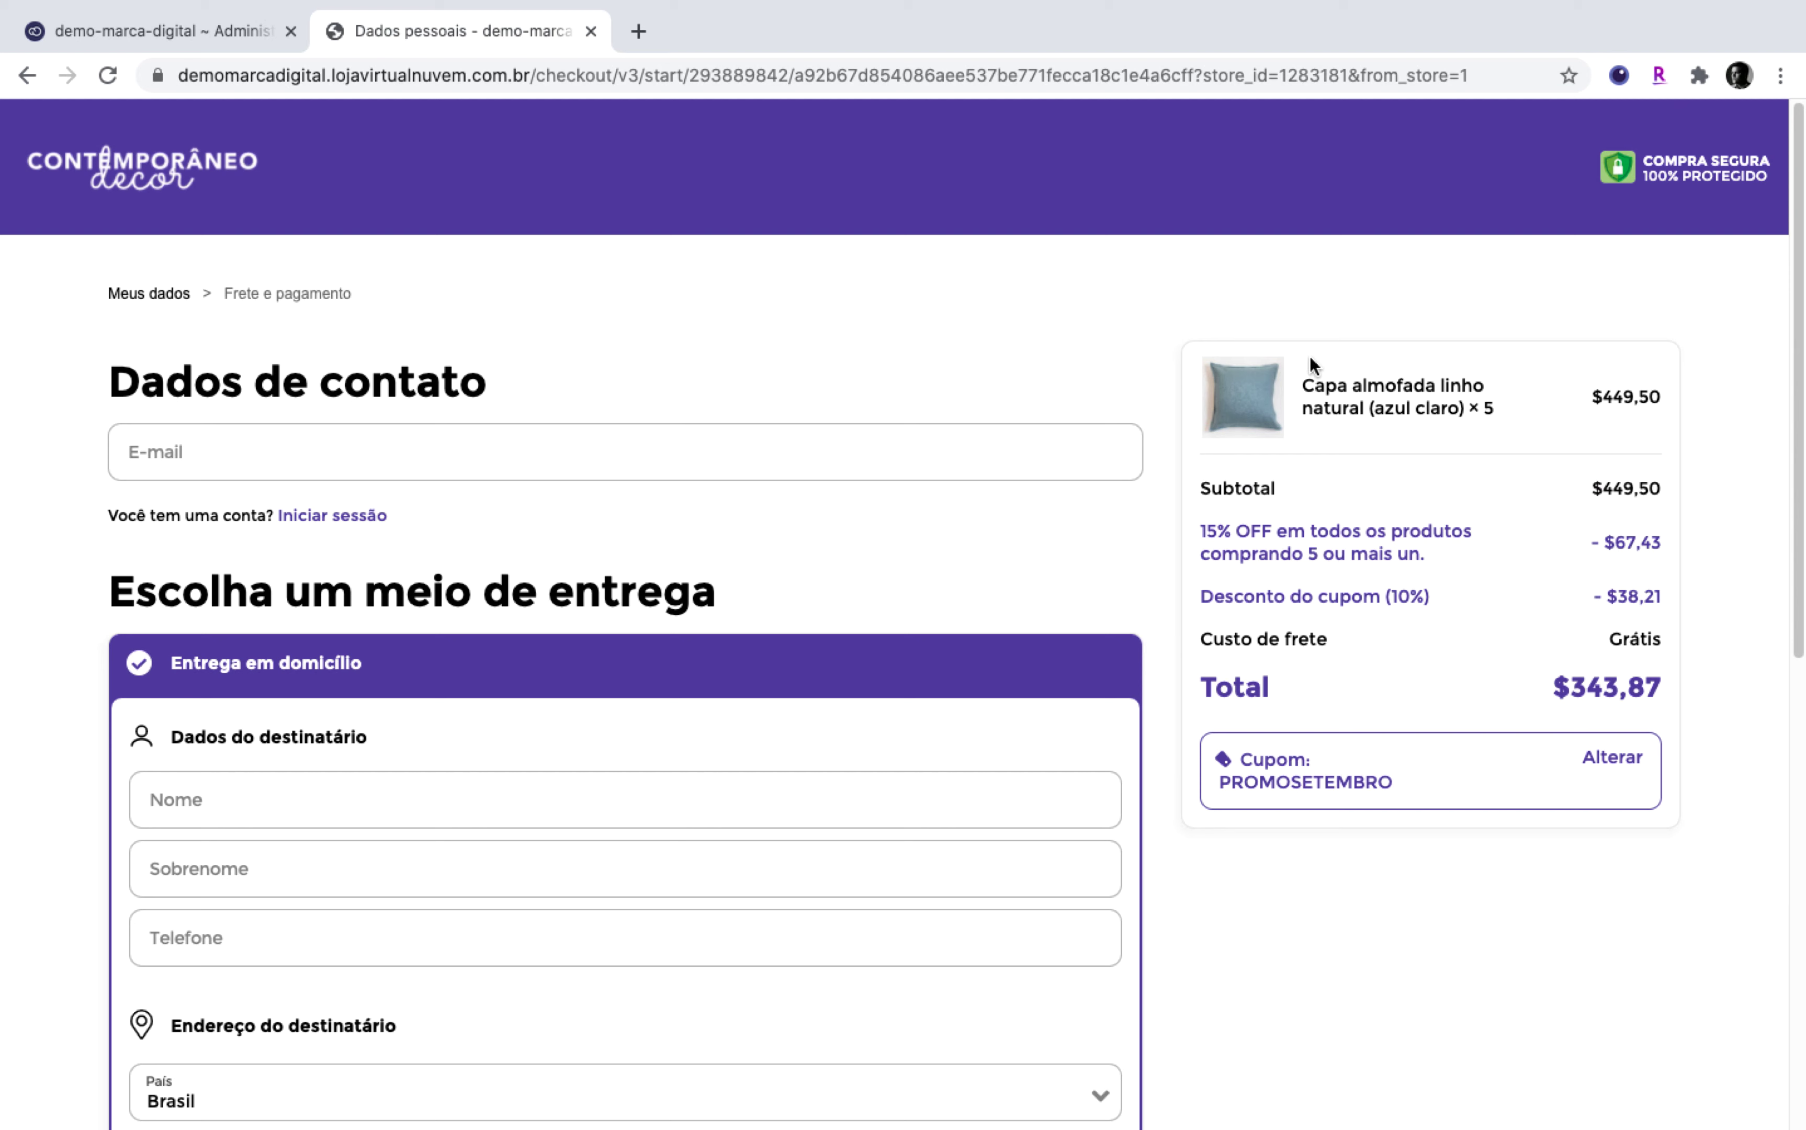